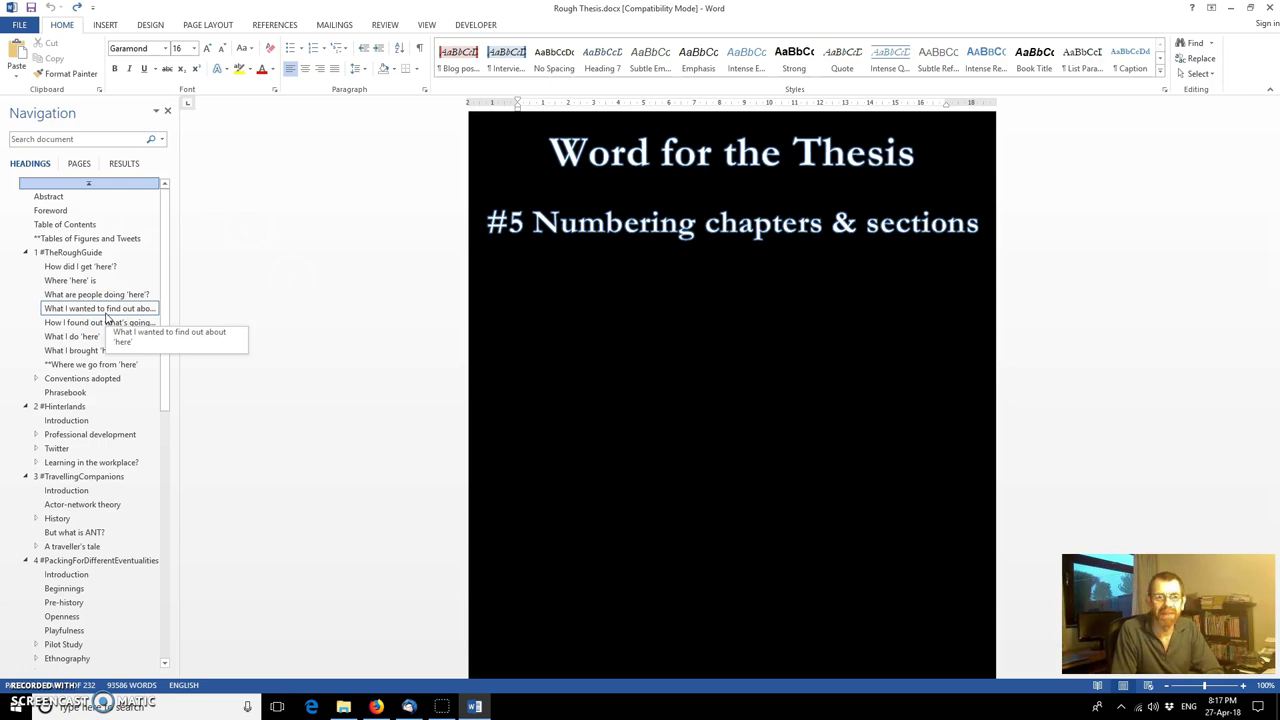
# Step: Jump from the Headings outline to a later section inside the 1 #TheRoughGuide chapter
pyautogui.click(106, 322)
# Step: Open the Styles pane beside the page and check the styles of the Early ANT, History and #TheRoughGuide headings
pyautogui.click(76, 518)
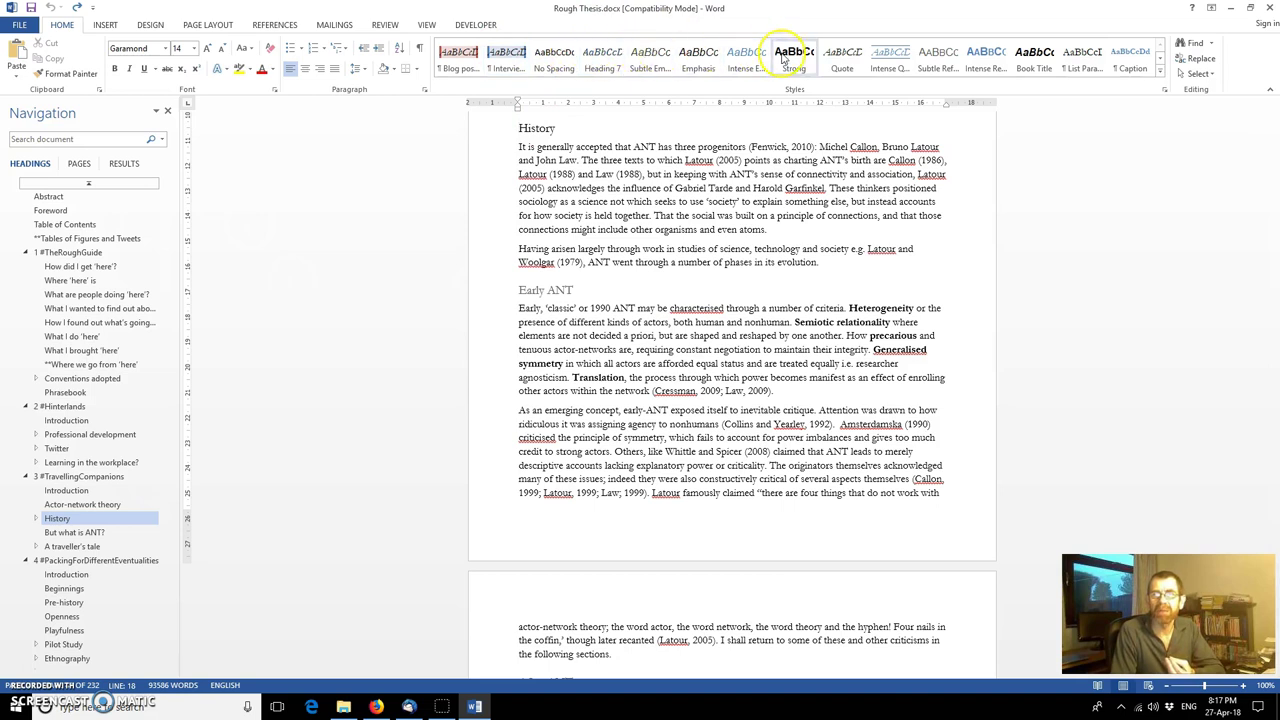
pyautogui.click(1164, 90)
pyautogui.moveTo(1190, 186); pyautogui.dragTo(1176, 174)
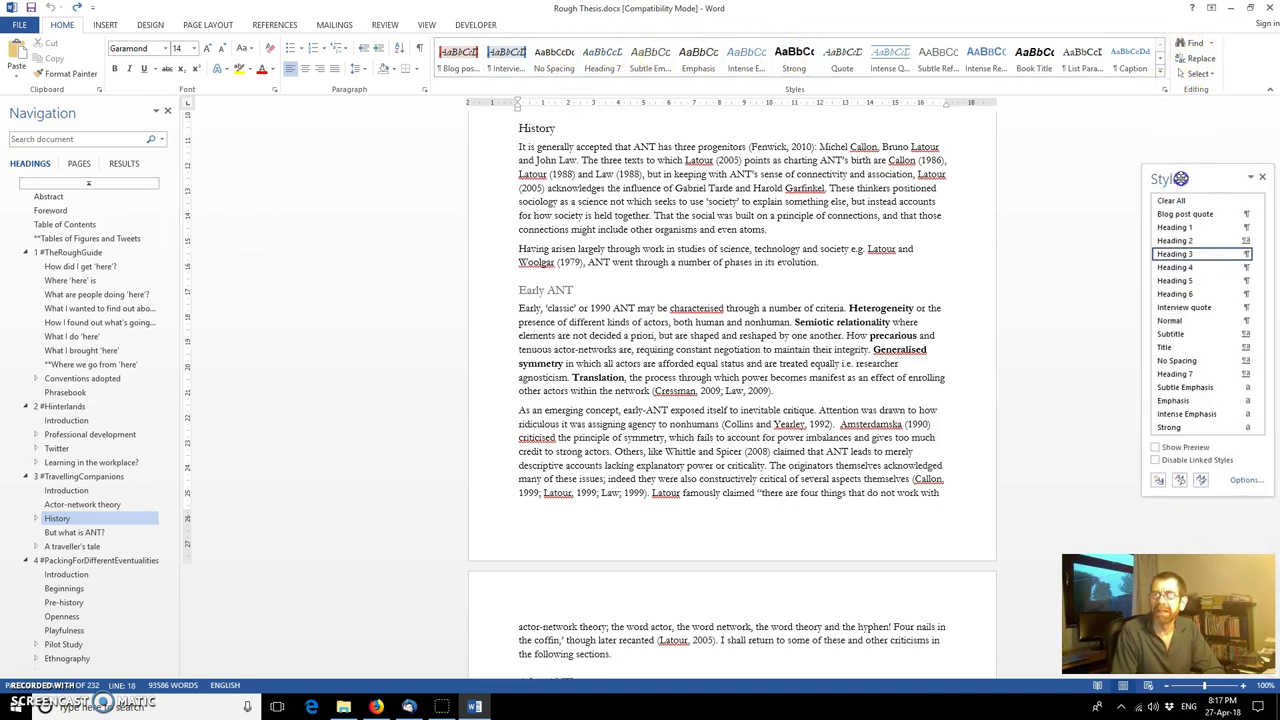
pyautogui.click(548, 294)
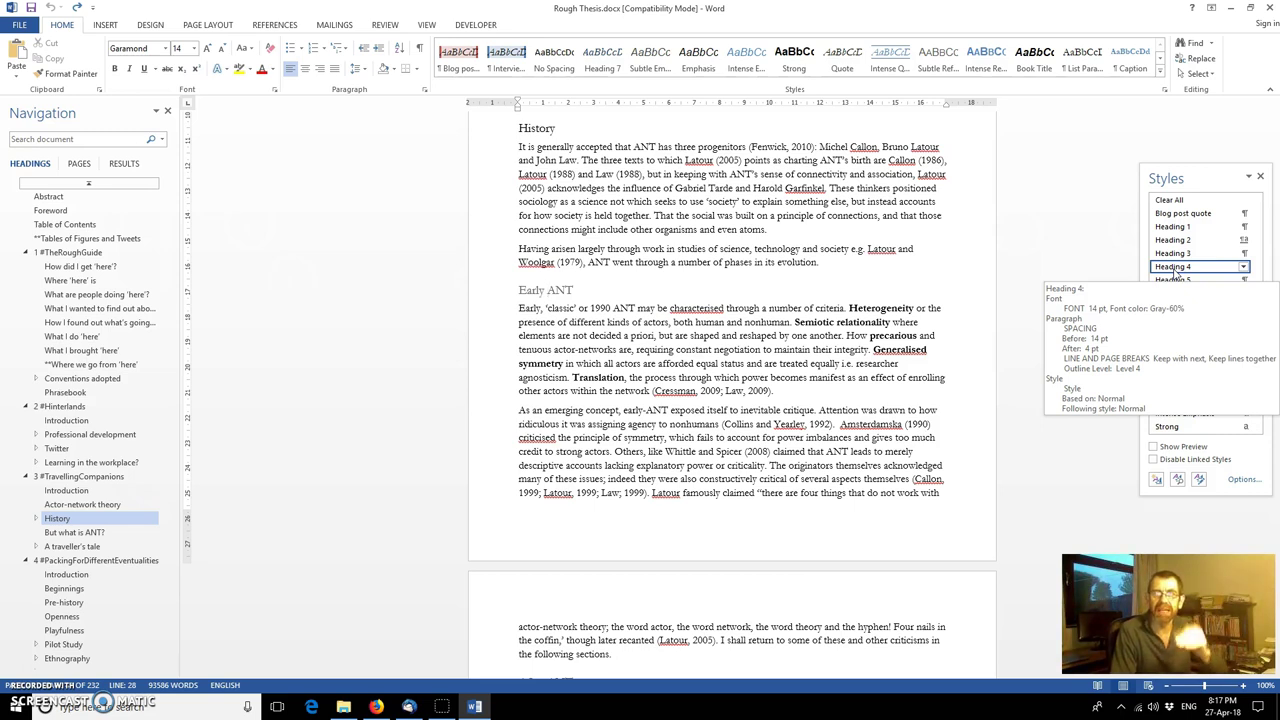
pyautogui.click(1180, 276)
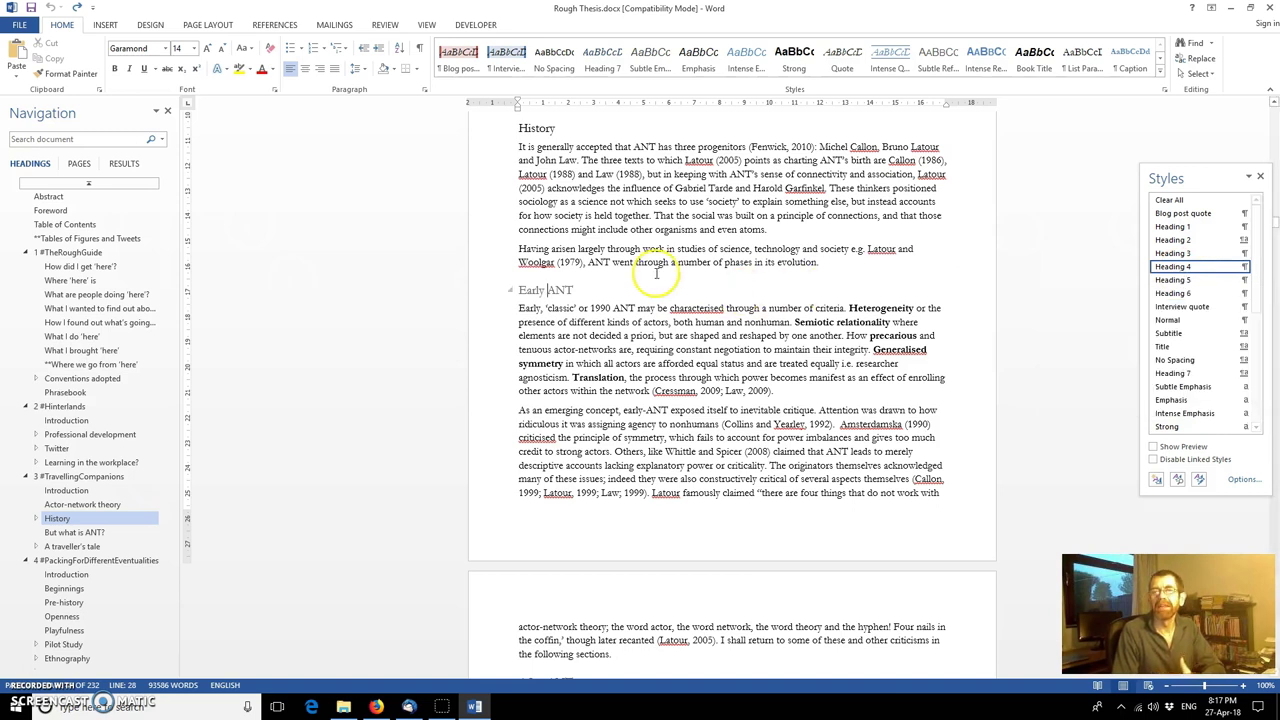
pyautogui.click(537, 128)
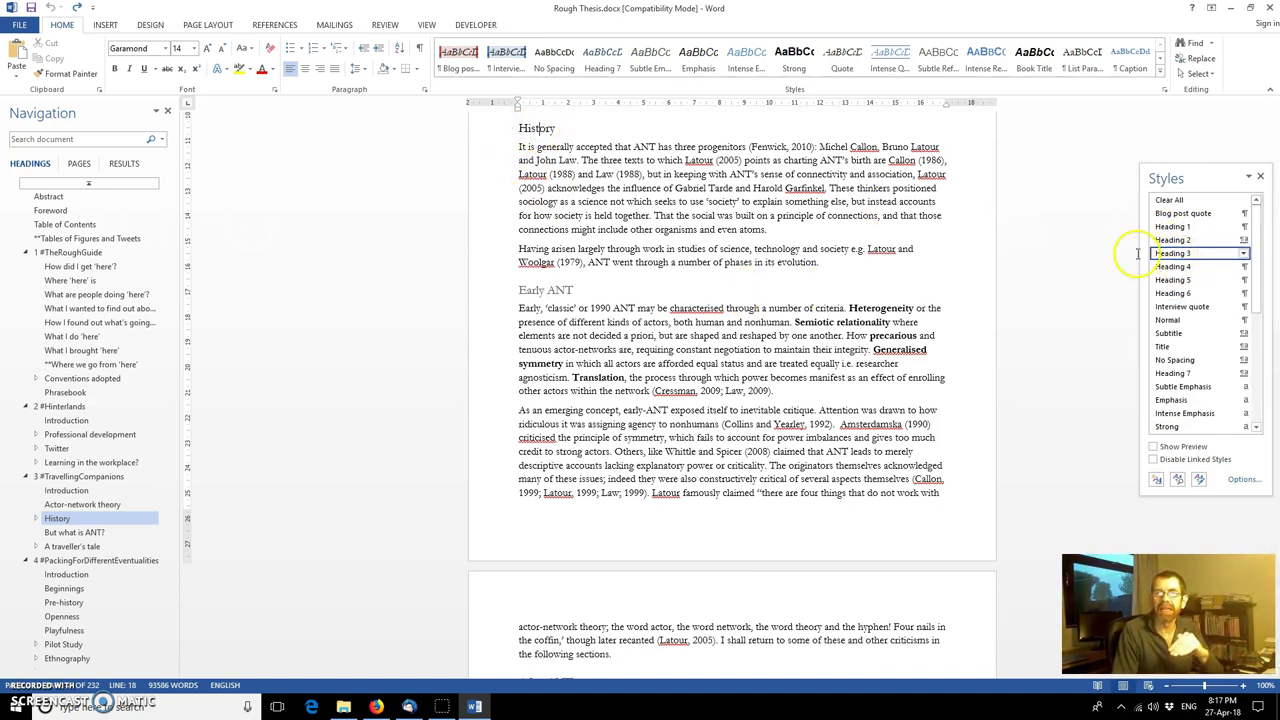
pyautogui.scroll(4, 647, 237)
pyautogui.click(68, 252)
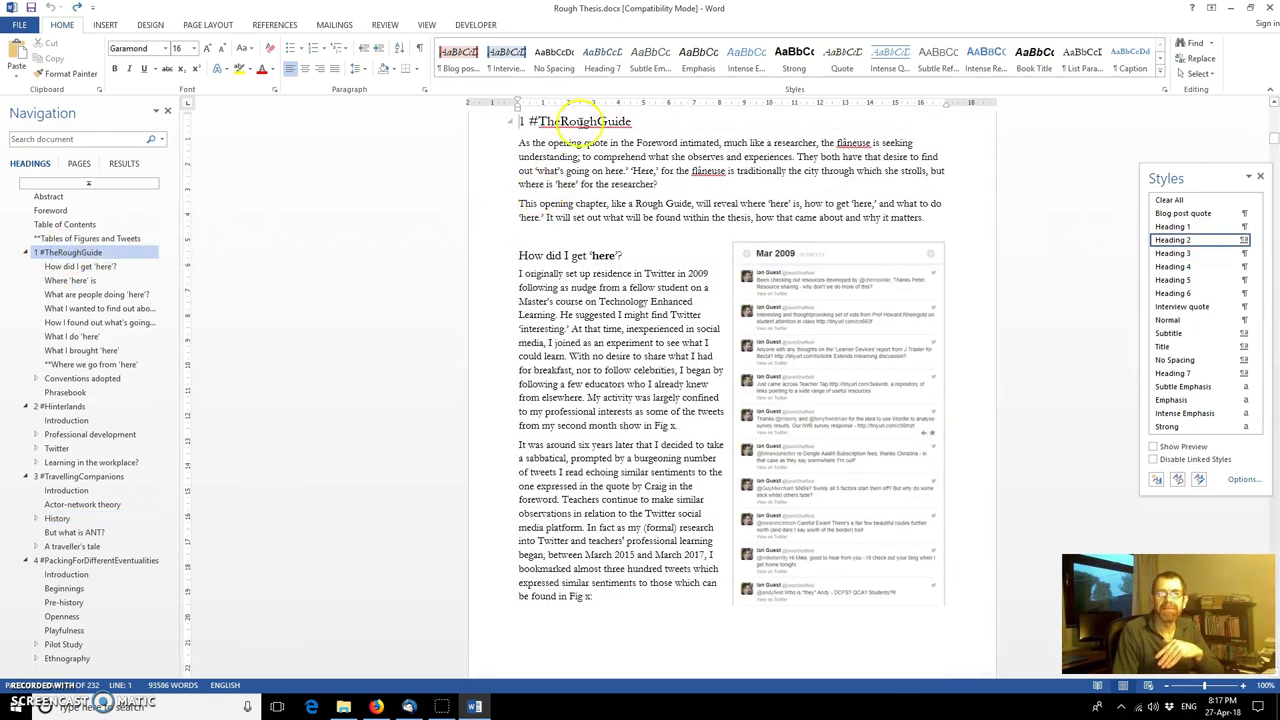
pyautogui.rightClick(1160, 240)
pyautogui.click(787, 289)
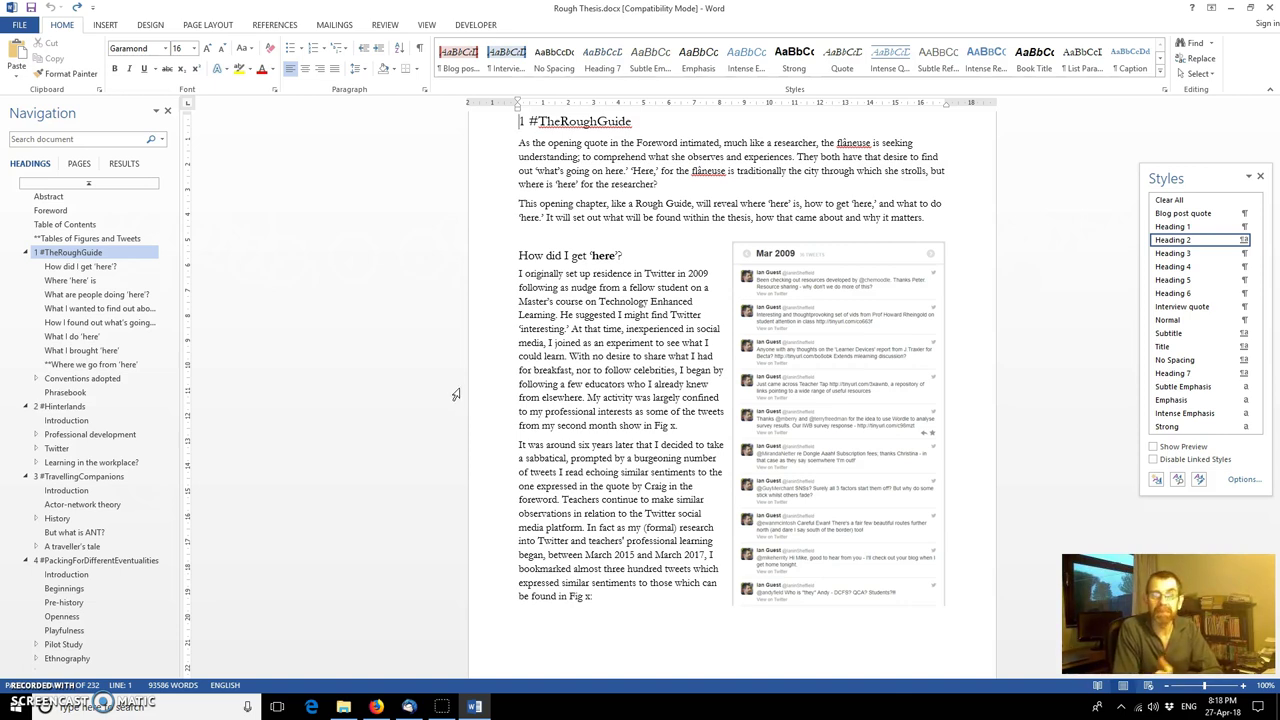
pyautogui.click(521, 121)
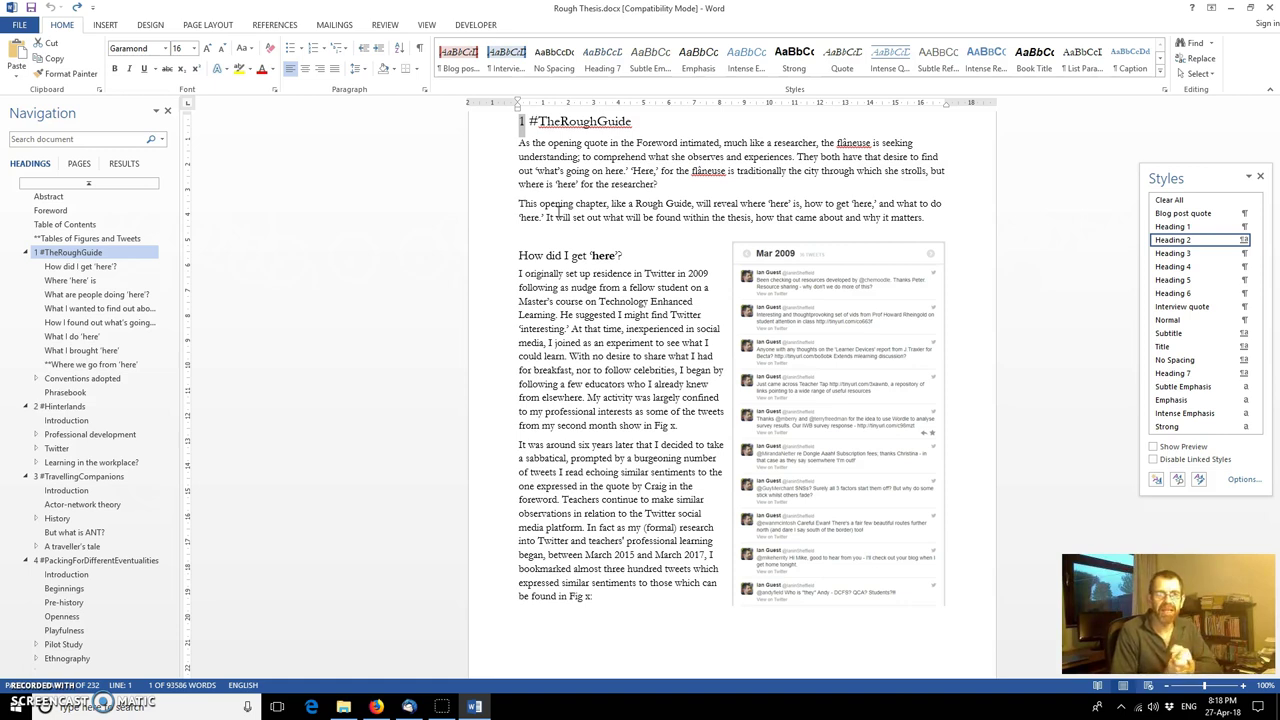
# Step: Delete the typed numbers 1, 2 and 3 from the #TheRoughGuide, #Hinterlands and #TravellingCompanions headings
pyautogui.click(528, 121)
pyautogui.press('BackSpace')
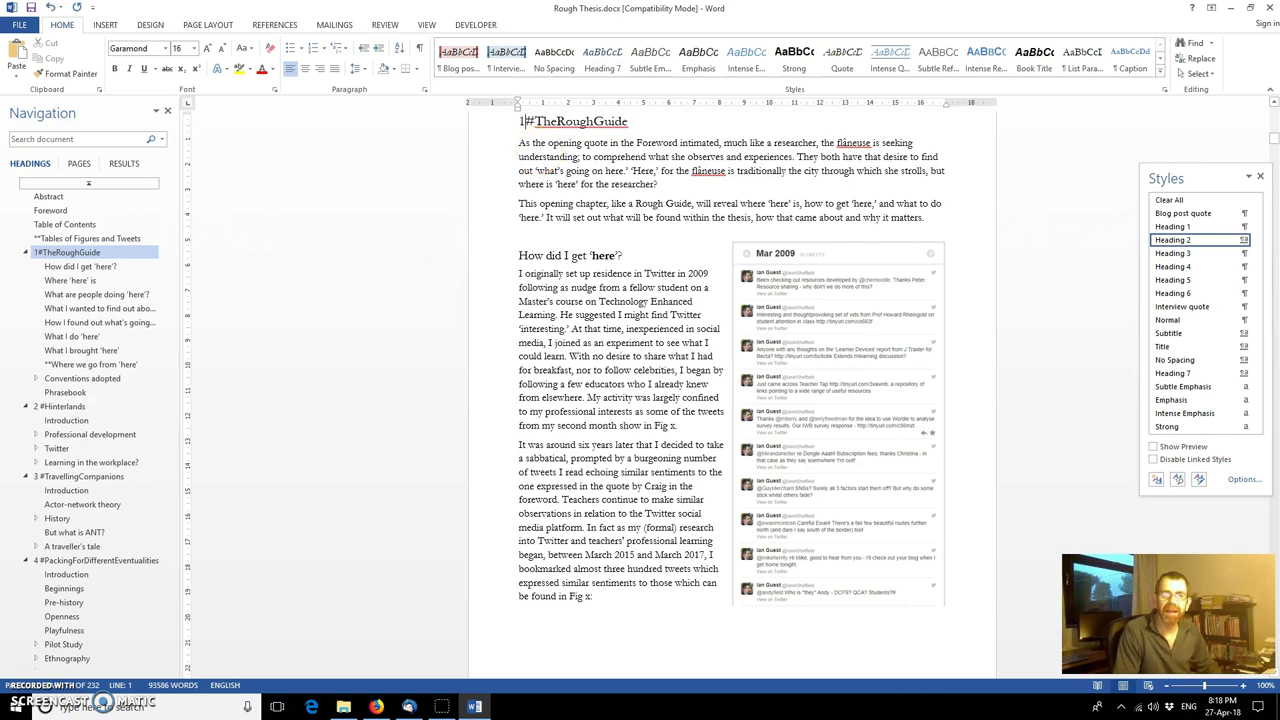
pyautogui.click(87, 407)
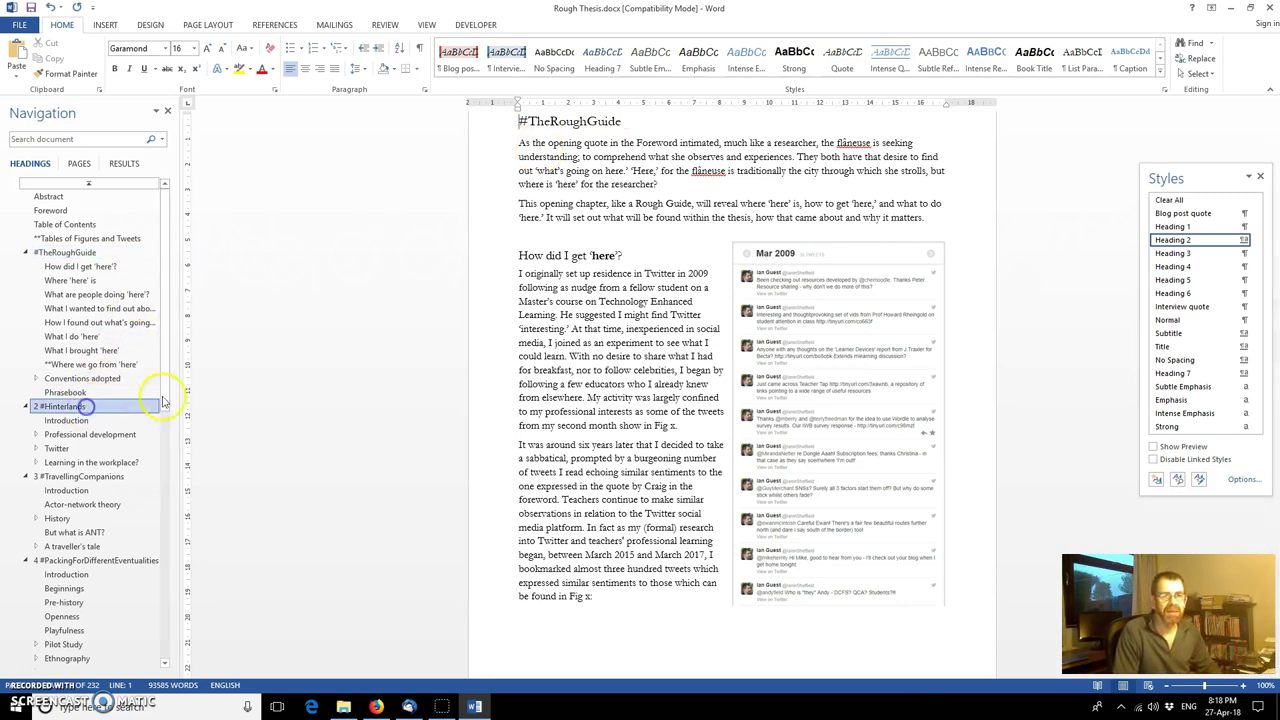
pyautogui.press('BackSpace')
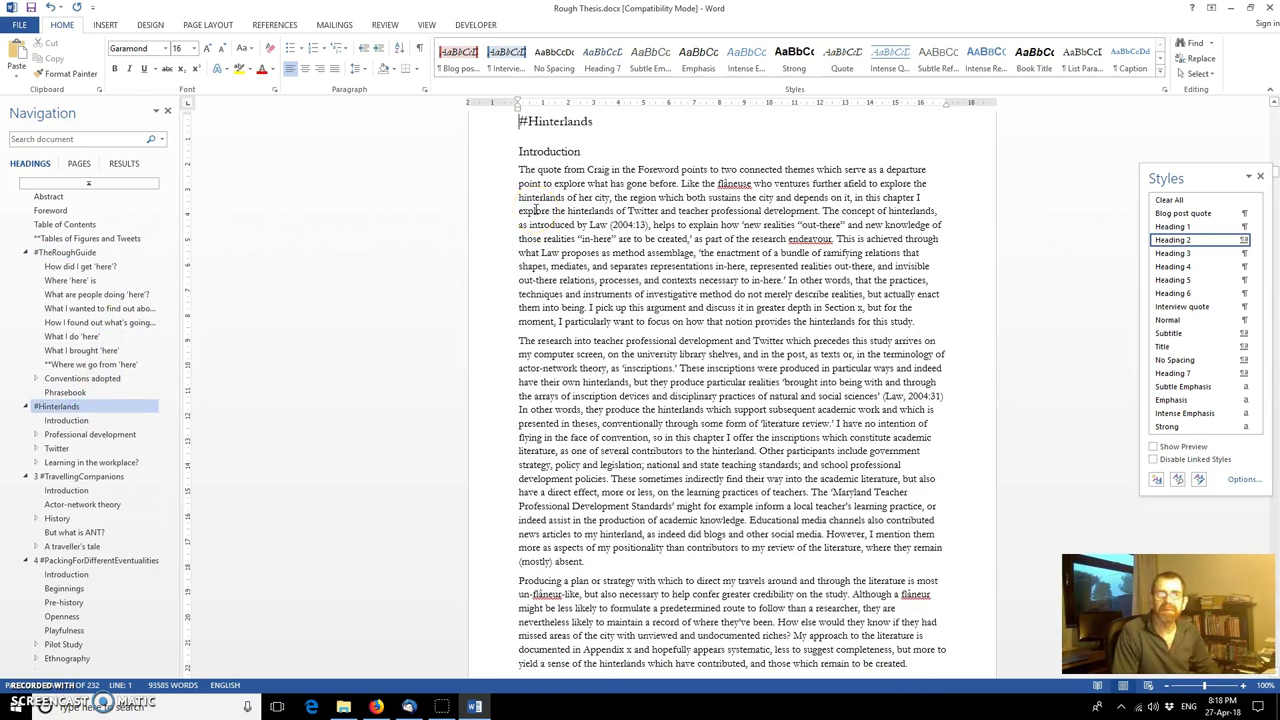
pyautogui.click(78, 477)
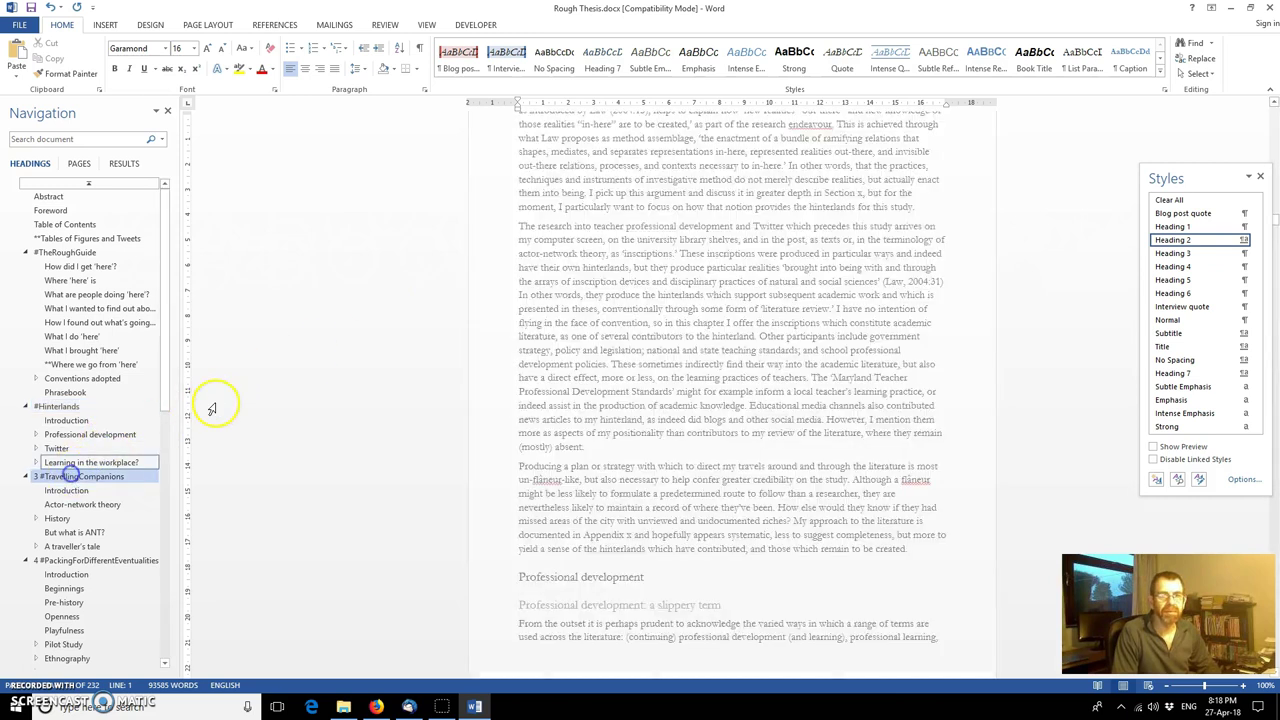
pyautogui.press('BackSpace')
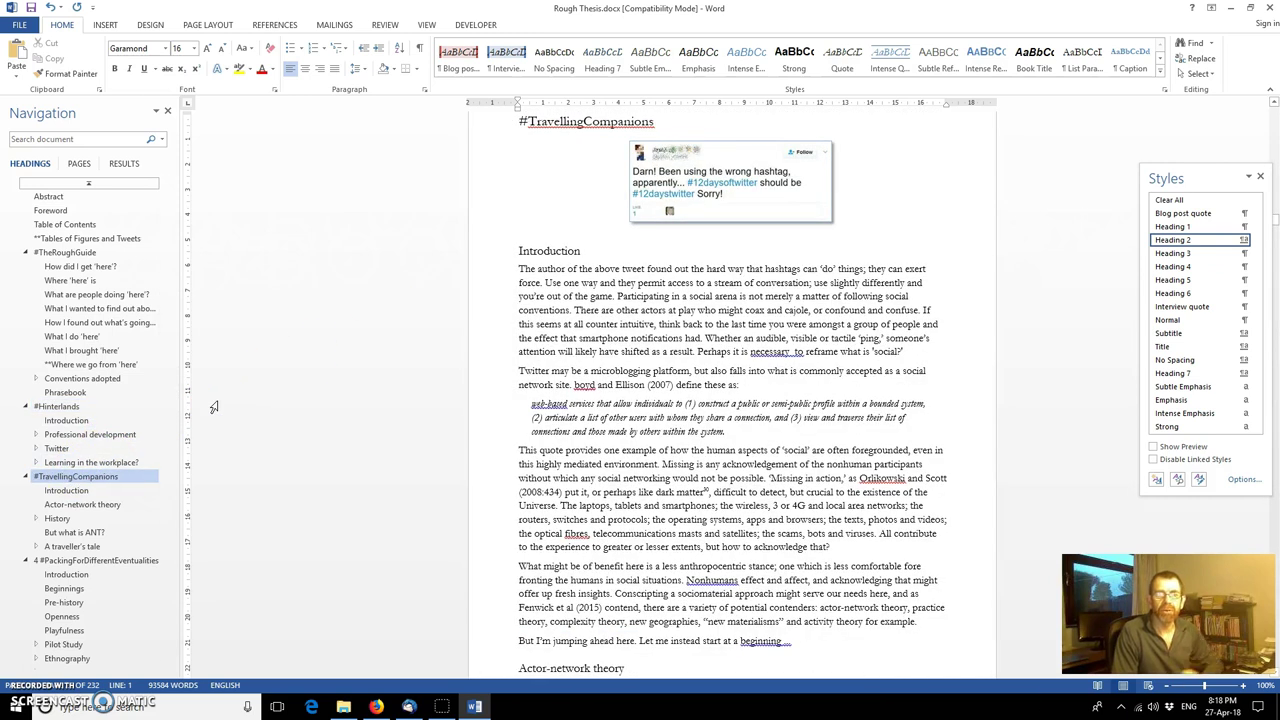
pyautogui.click(42, 252)
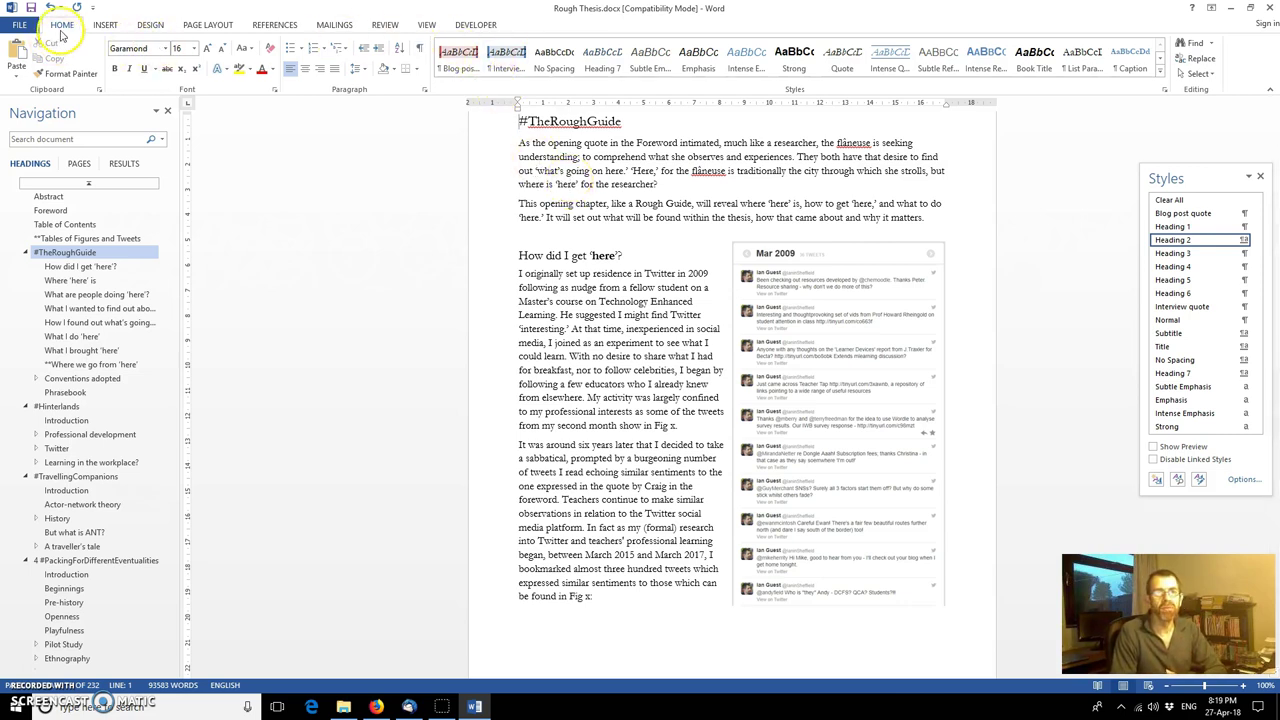
# Step: Apply the List Library's 1 Heading 1 / 1.1 Heading 2 / 1.1.1 Heading 3 multilevel list
pyautogui.click(349, 54)
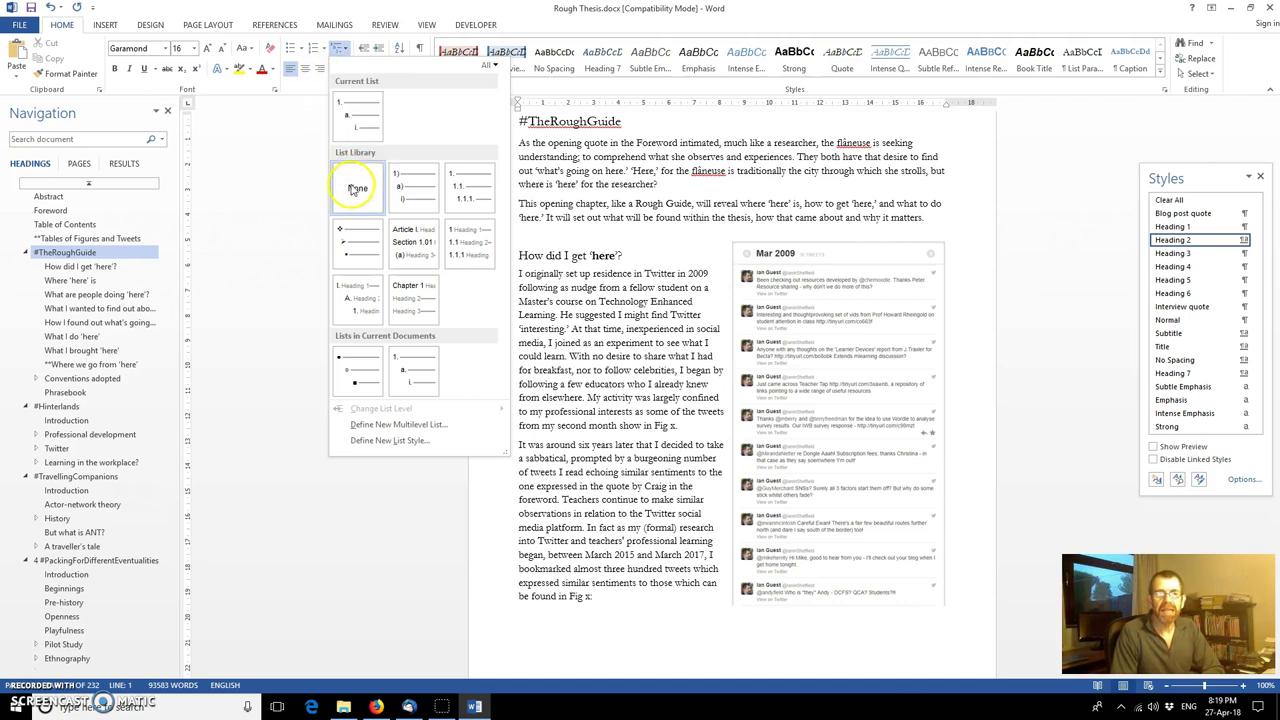
pyautogui.moveTo(404, 188)
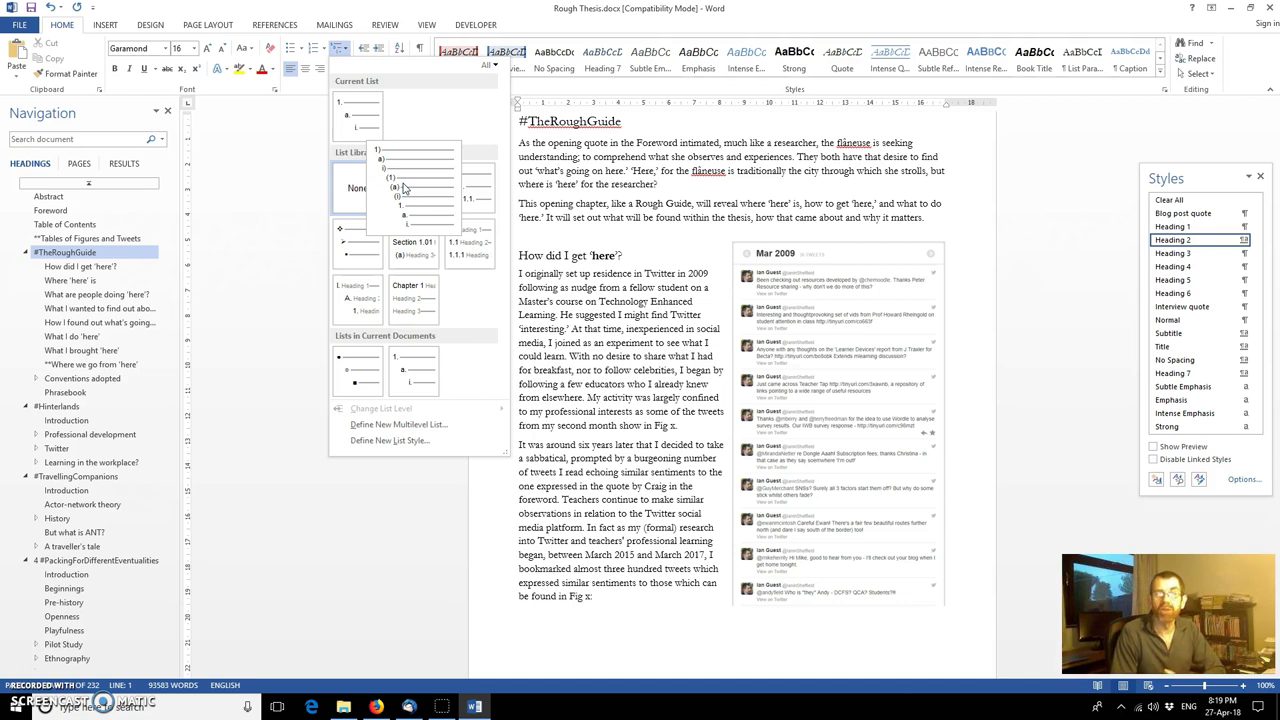
pyautogui.moveTo(410, 240)
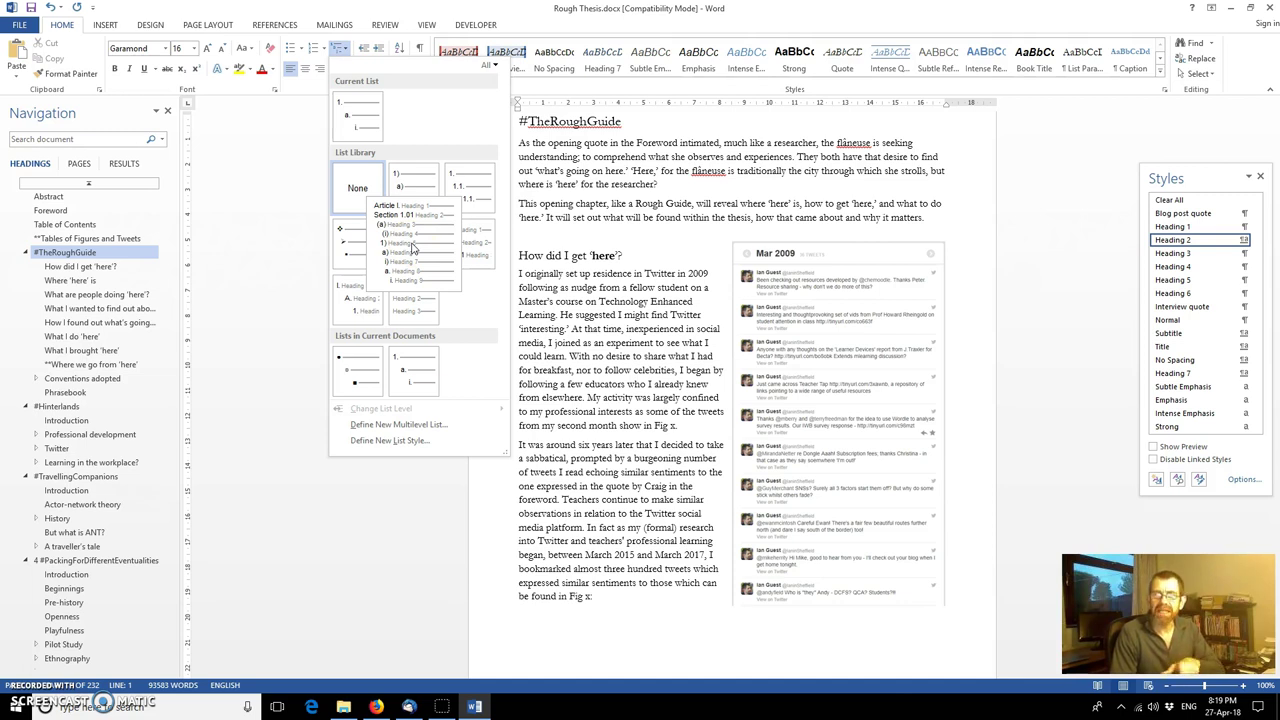
pyautogui.moveTo(468, 245)
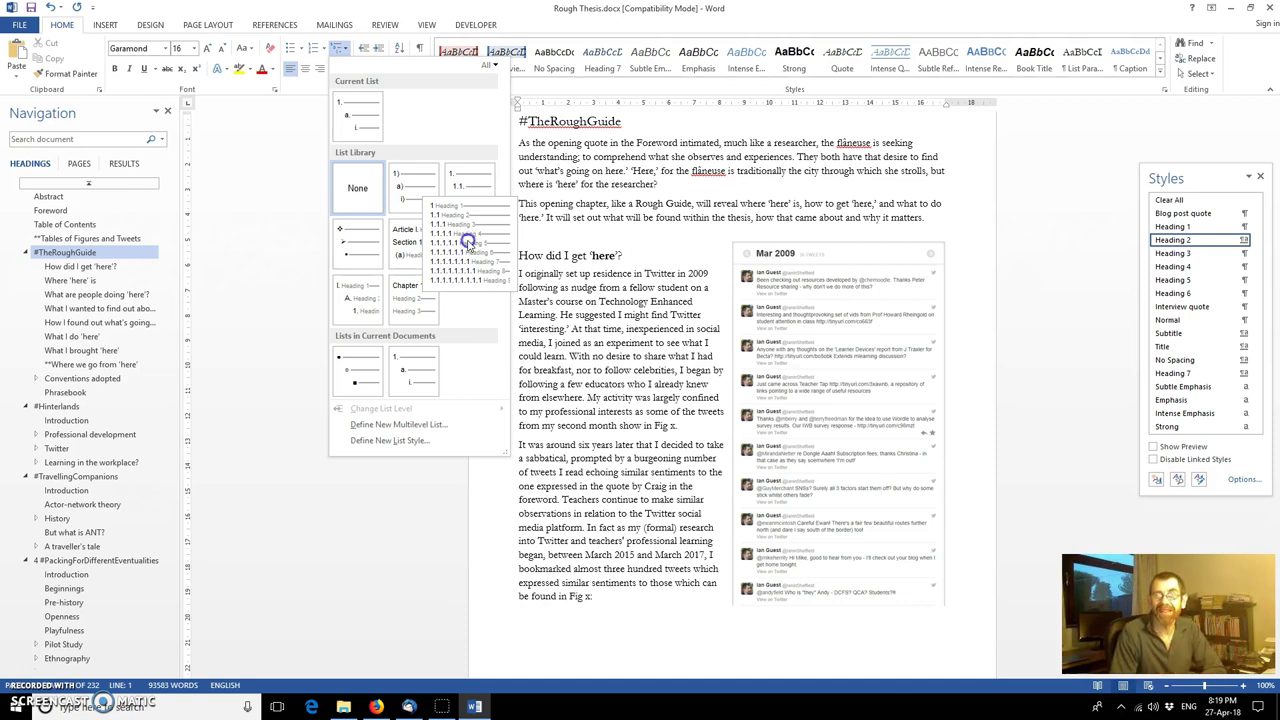
pyautogui.click(468, 244)
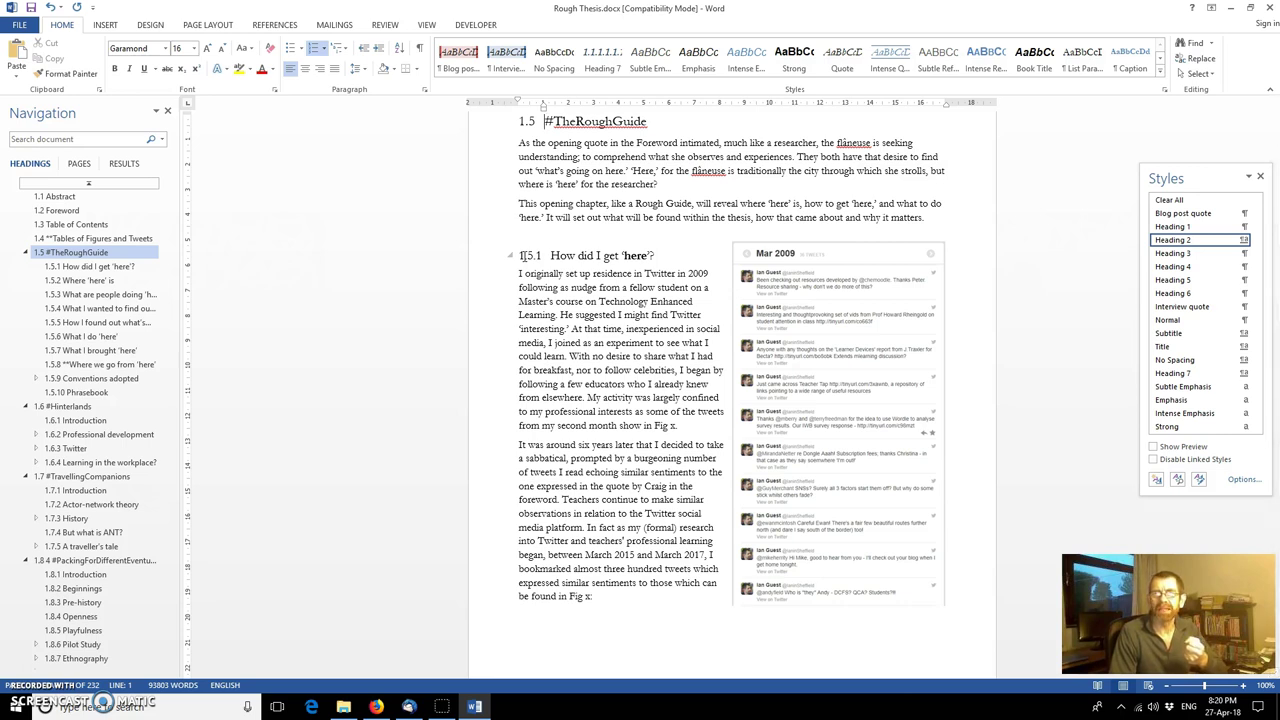
# Step: Set the #TheRoughGuide heading to list Level 1, making it chapter 2 with sections numbered 2.1.1 onward
pyautogui.click(579, 117)
pyautogui.press('Home')
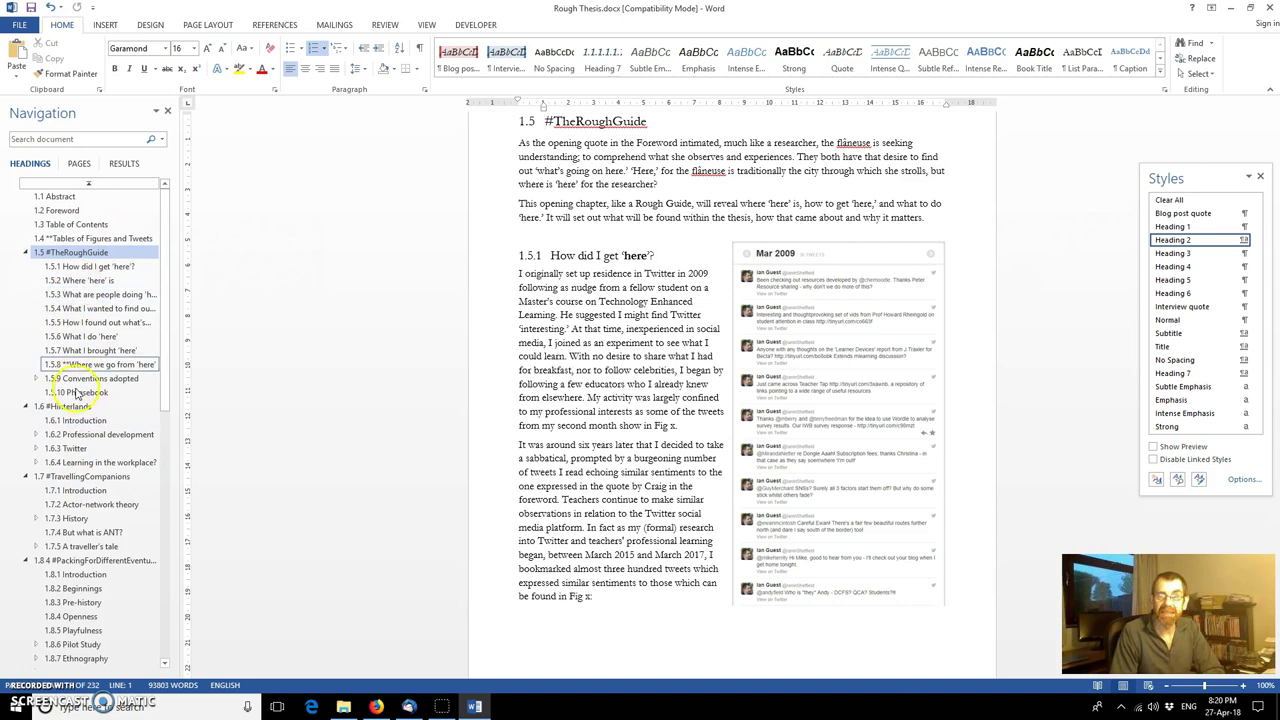
pyautogui.click(47, 570)
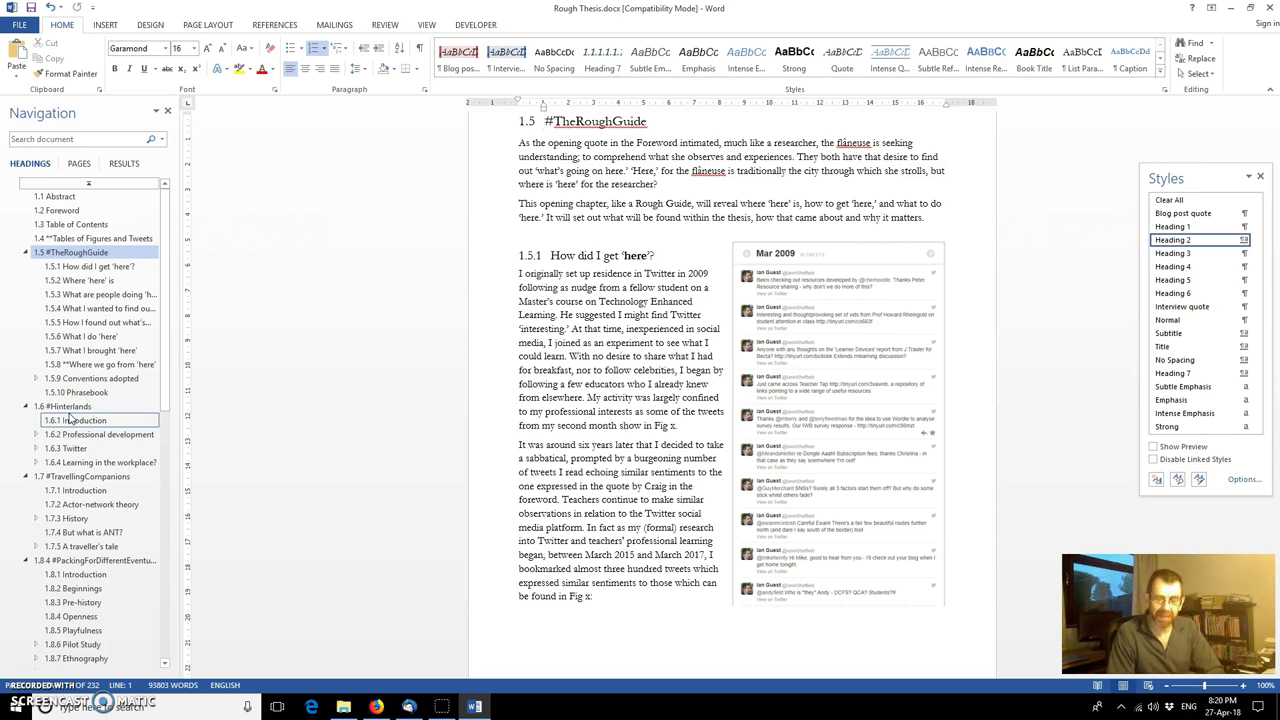
pyautogui.click(556, 126)
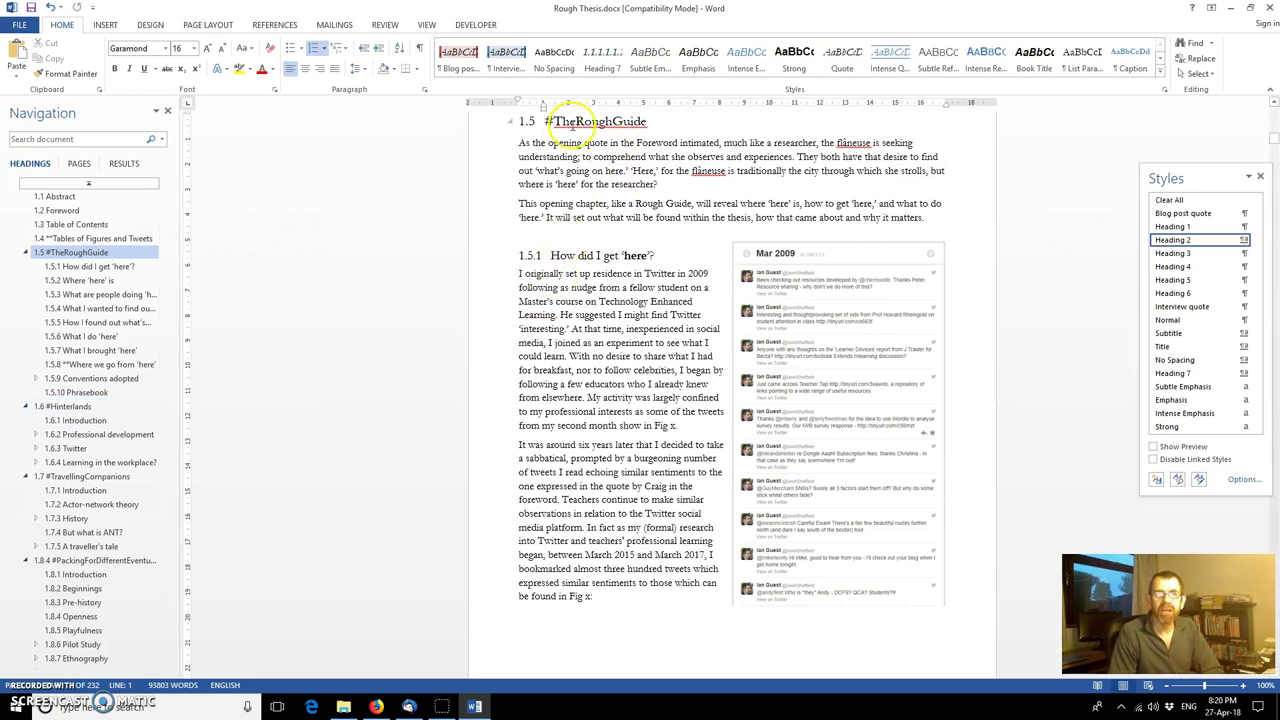
pyautogui.click(343, 50)
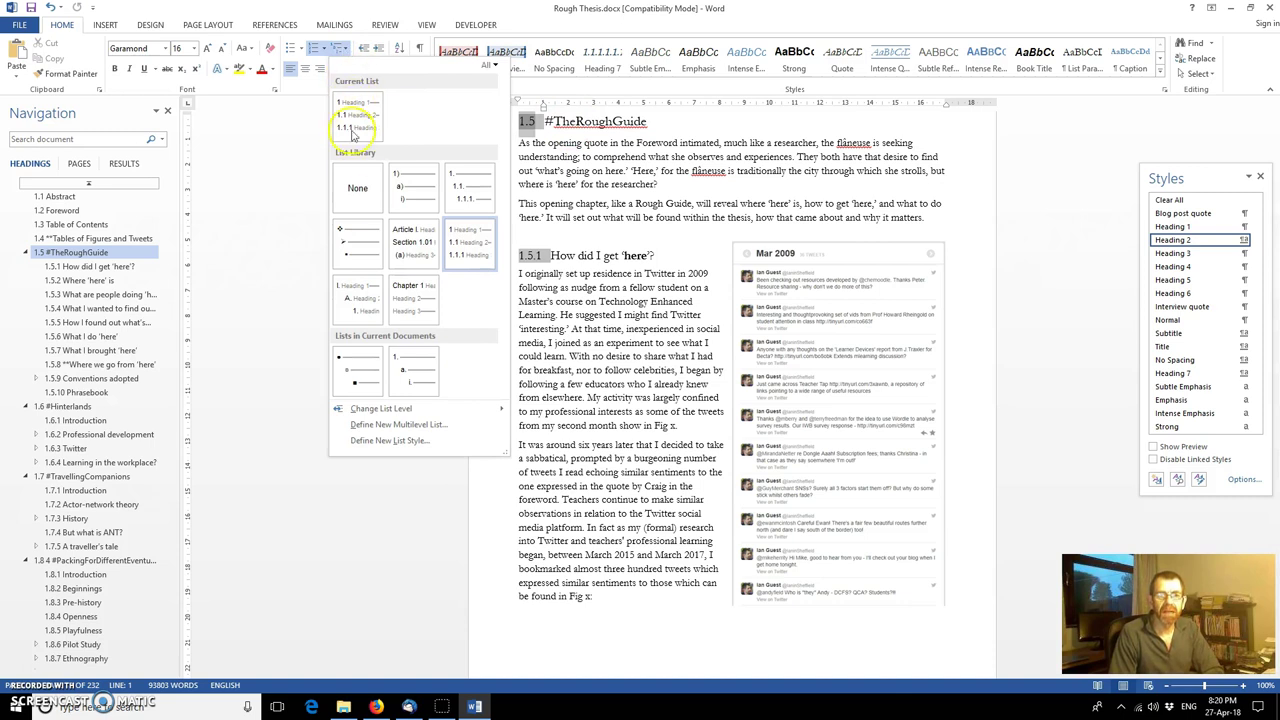
pyautogui.moveTo(384, 418)
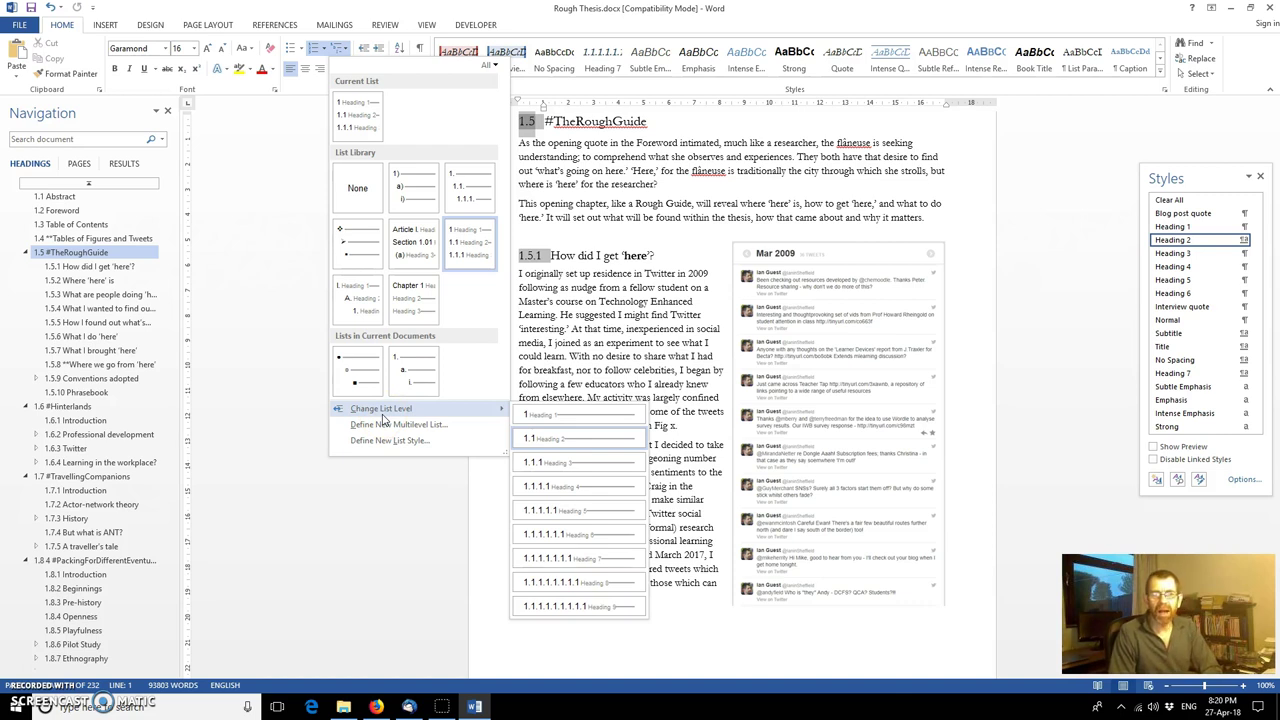
pyautogui.click(530, 411)
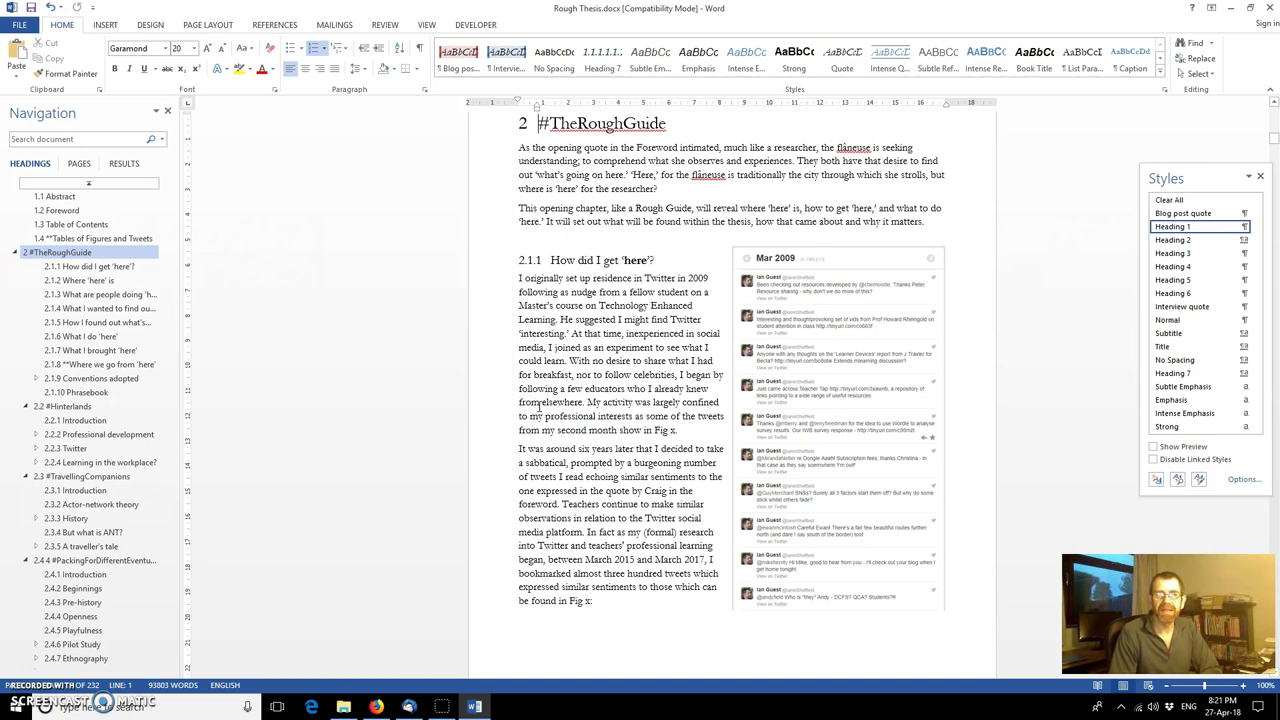
# Step: Restyle the #TheRoughGuide heading as Heading 2, renumbering it 1.5 with sections 1.5.1 onward
pyautogui.click(70, 254)
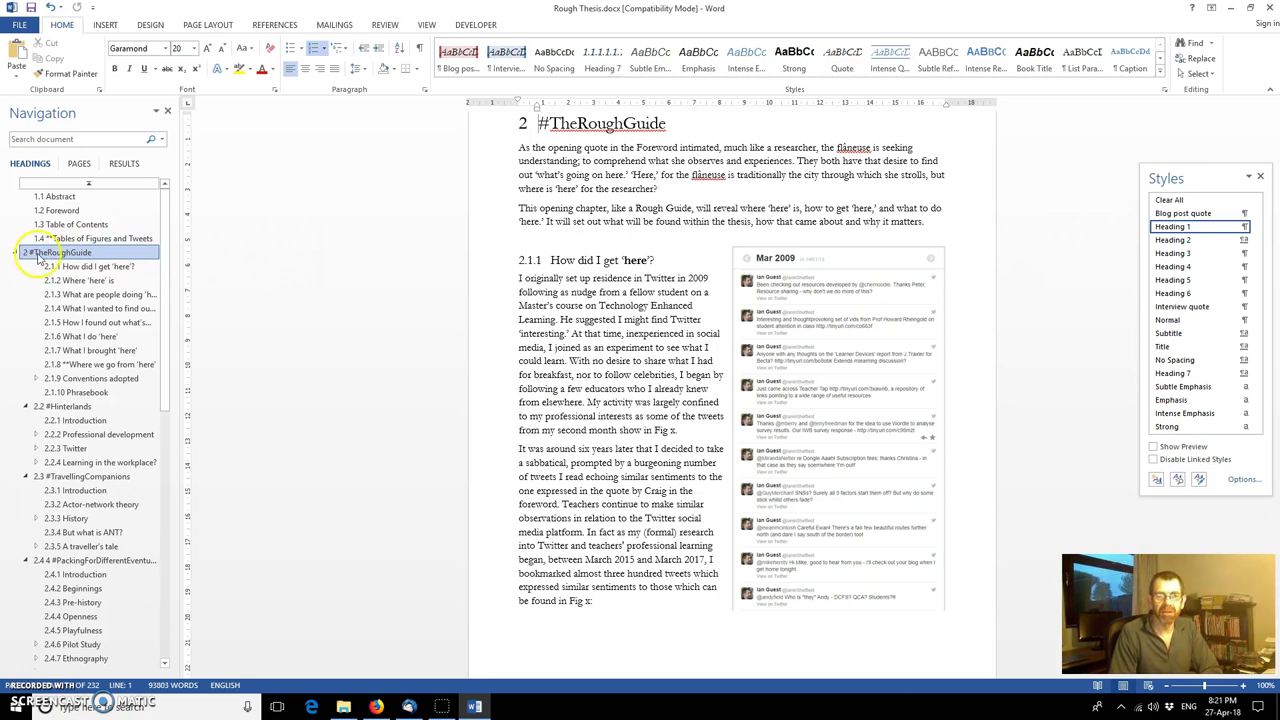
pyautogui.click(60, 268)
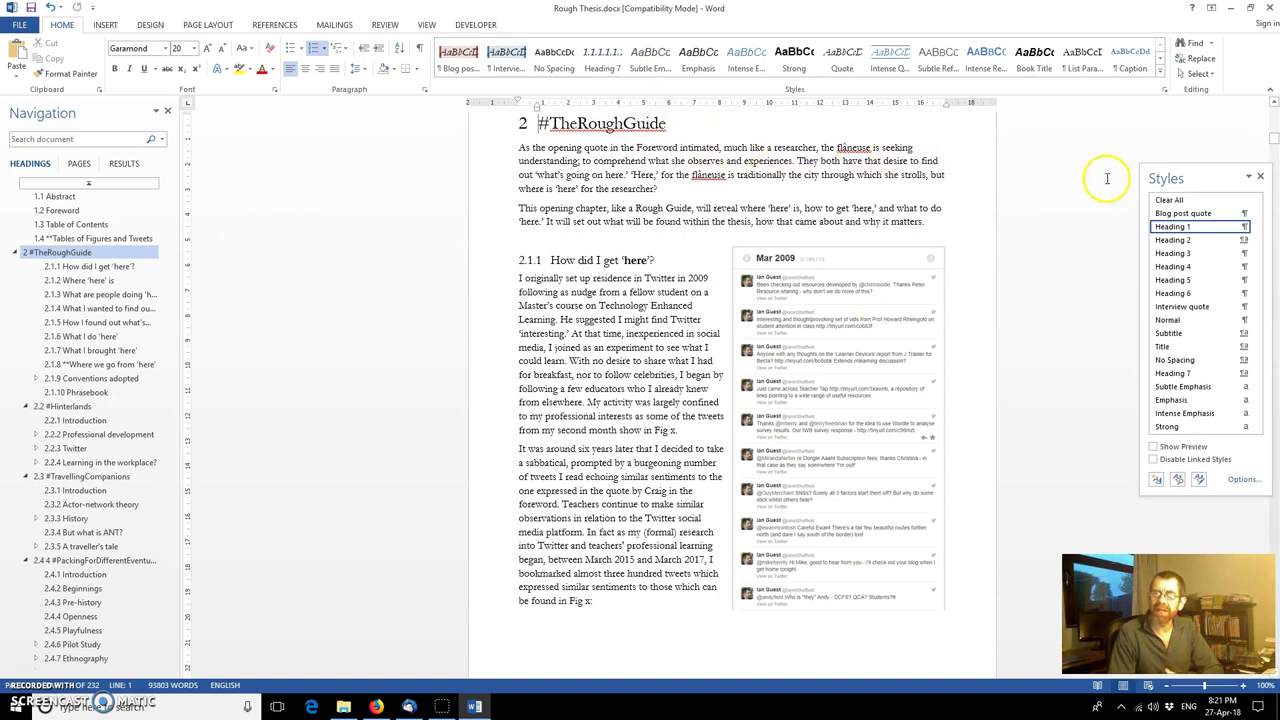
pyautogui.moveTo(1190, 233)
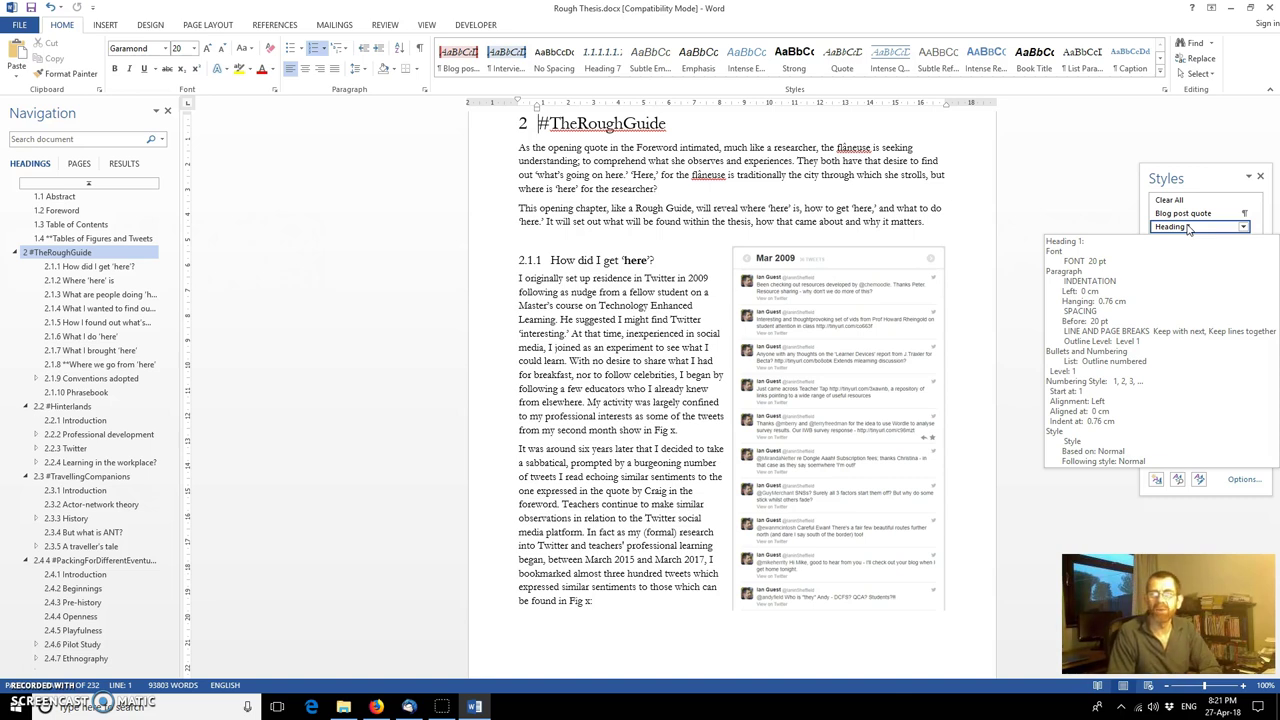
pyautogui.click(610, 127)
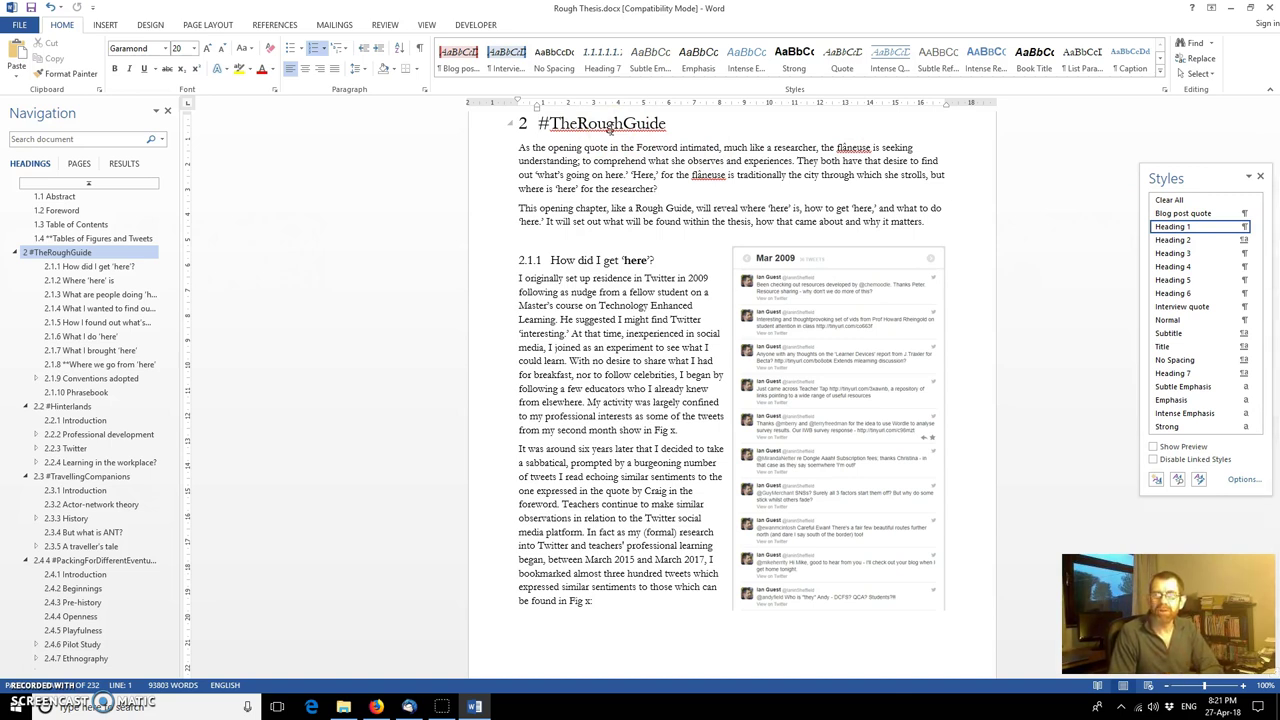
pyautogui.click(1180, 227)
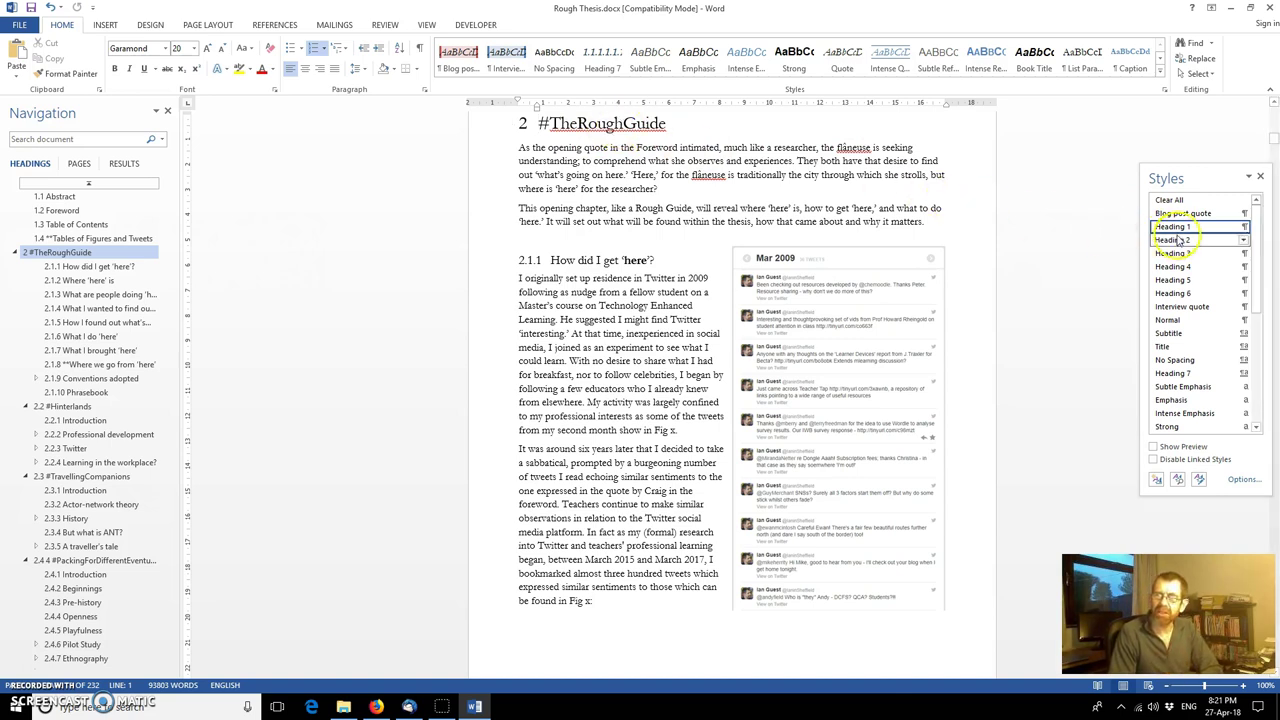
pyautogui.click(1244, 227)
pyautogui.click(1093, 258)
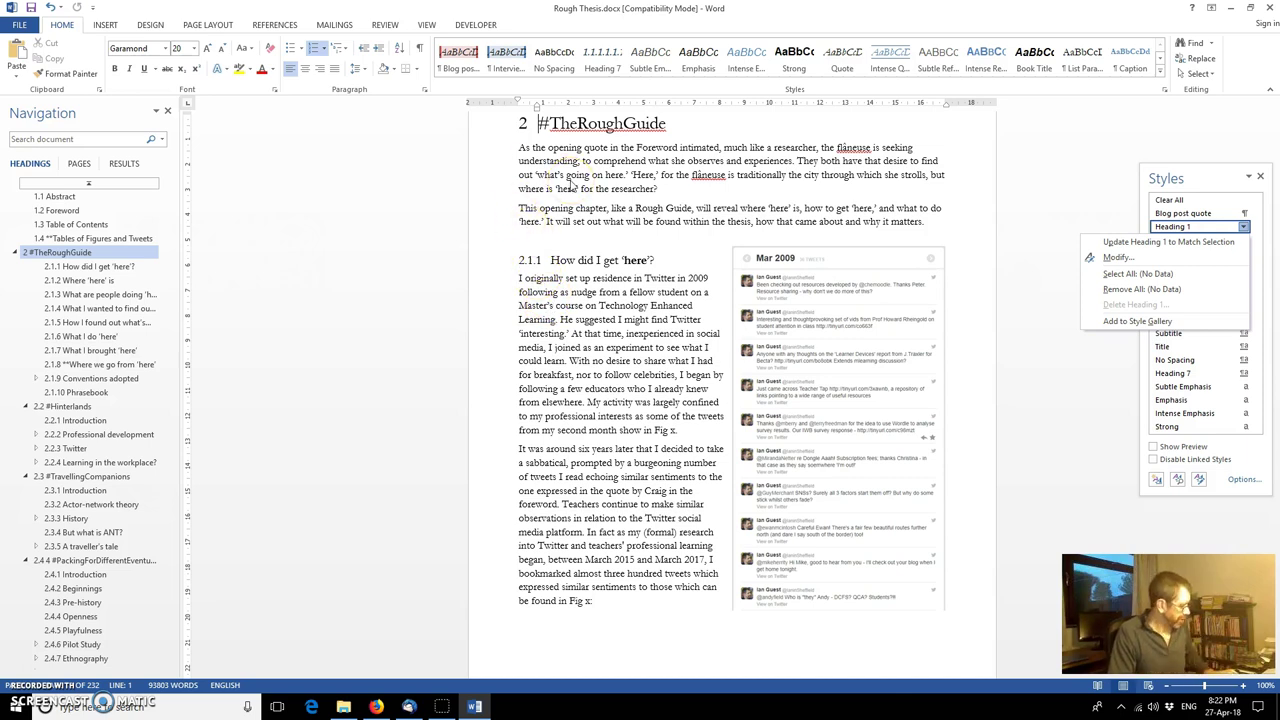
pyautogui.click(626, 176)
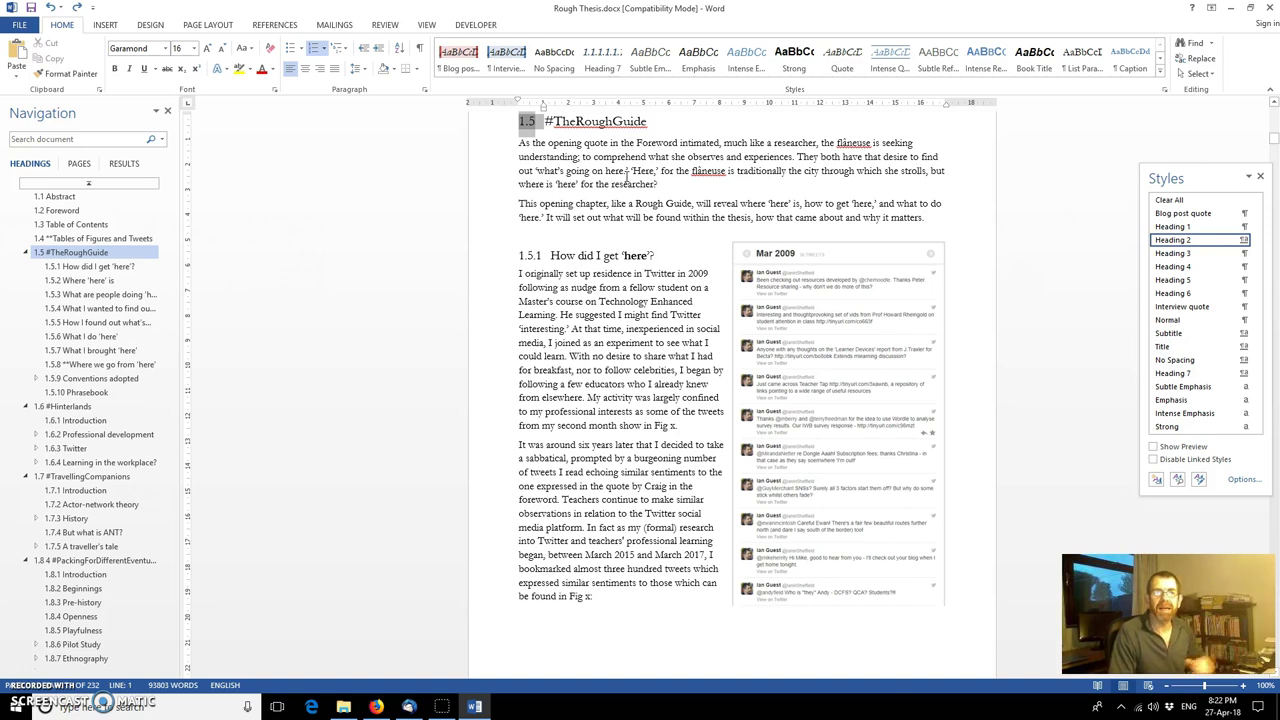
# Step: Start a new multilevel list definition with the full set of options shown
pyautogui.click(338, 48)
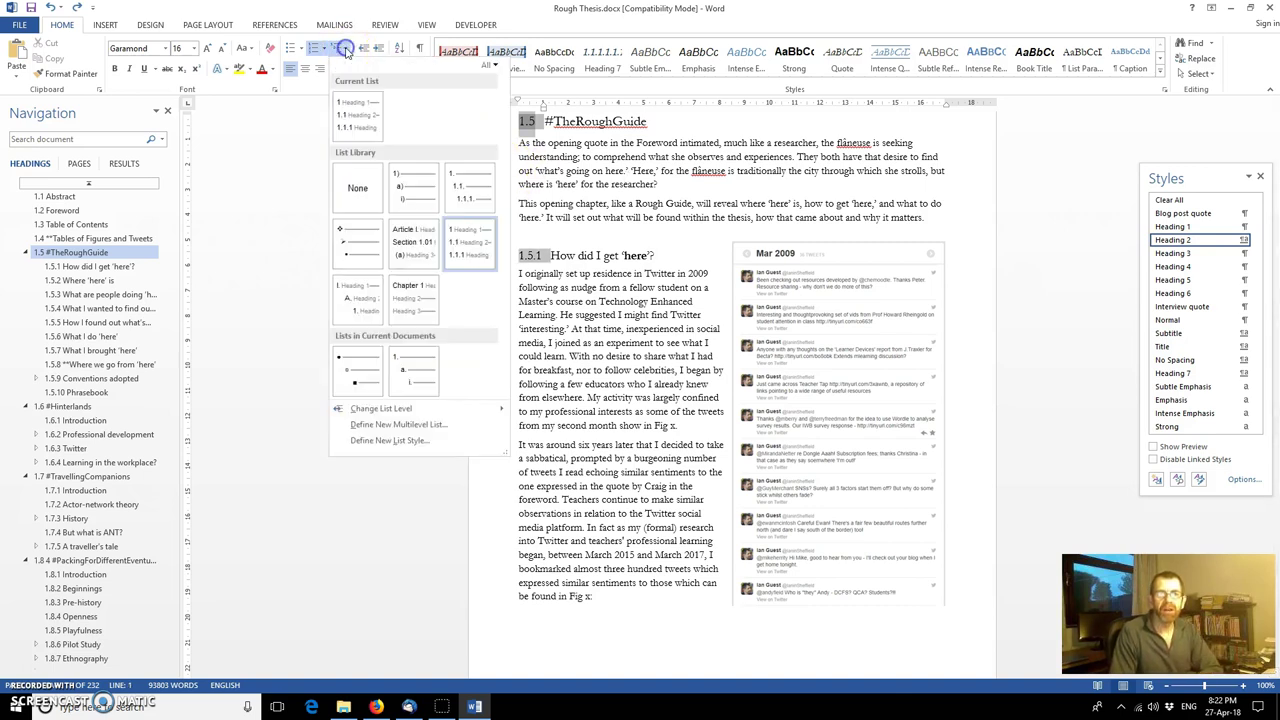
pyautogui.click(397, 425)
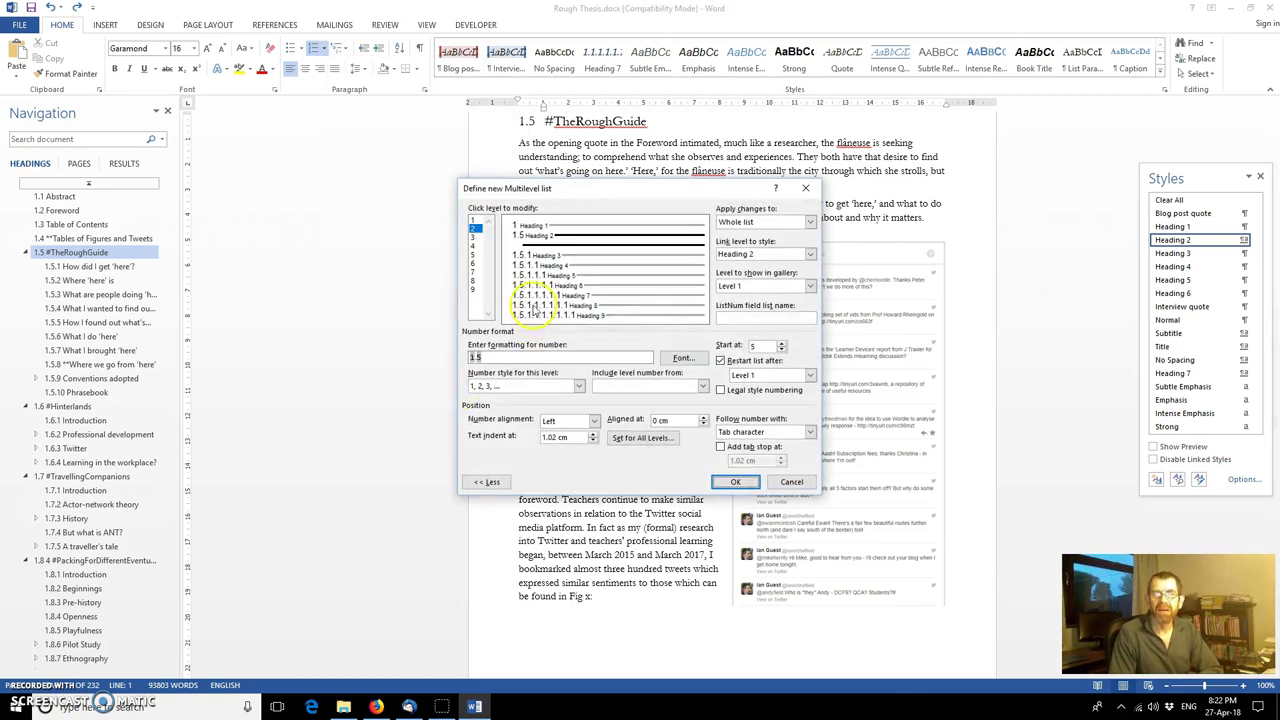
pyautogui.click(487, 481)
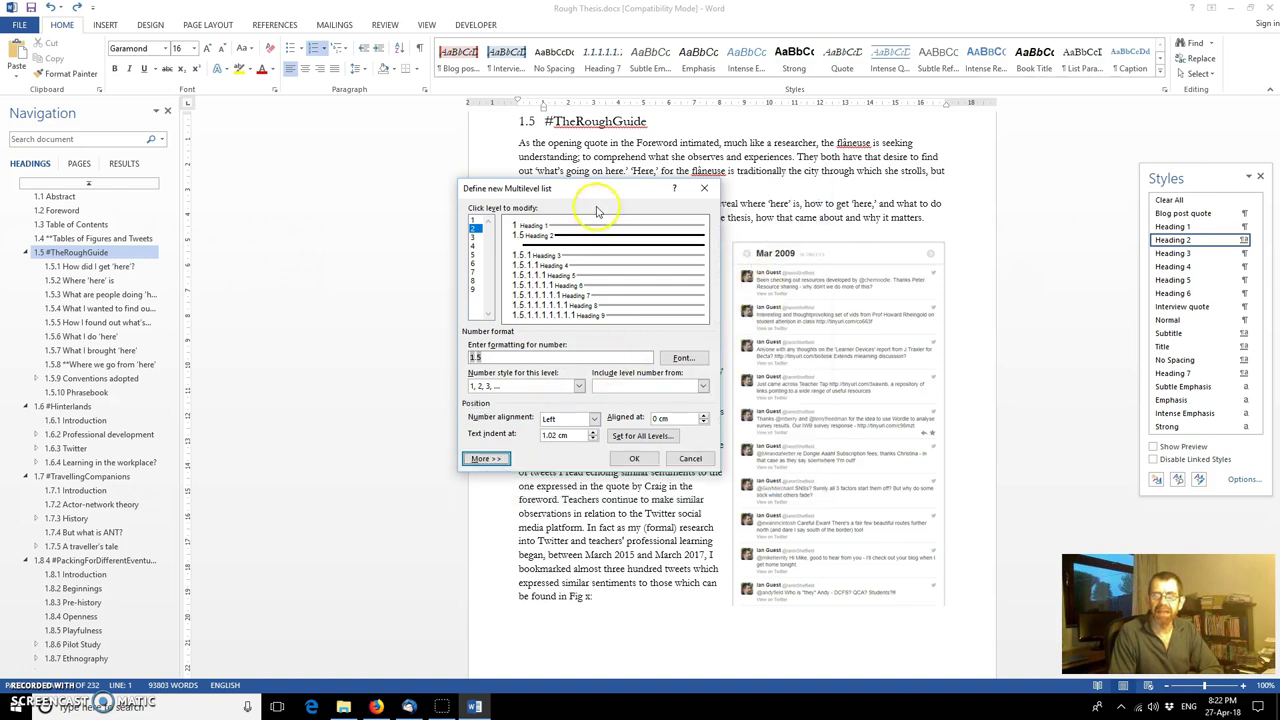
pyautogui.click(486, 458)
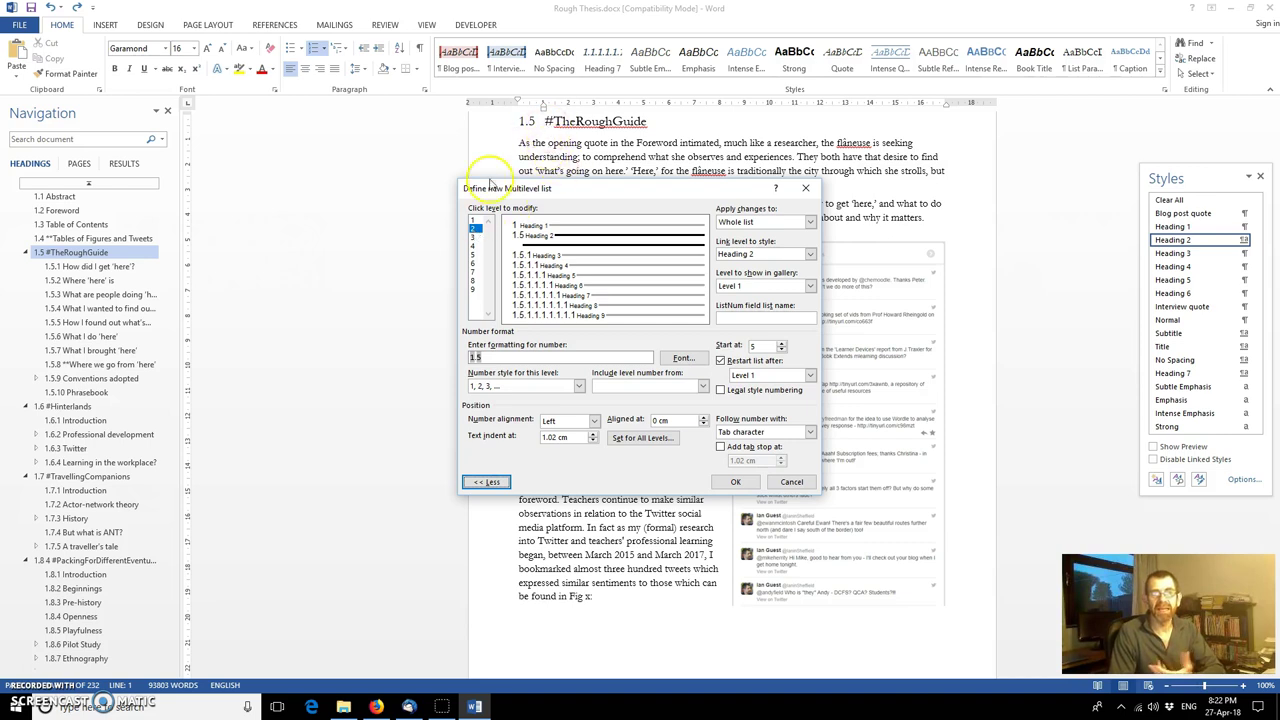
# Step: Link list level 1 to Heading 2 and level 2 to Heading 3
pyautogui.click(474, 218)
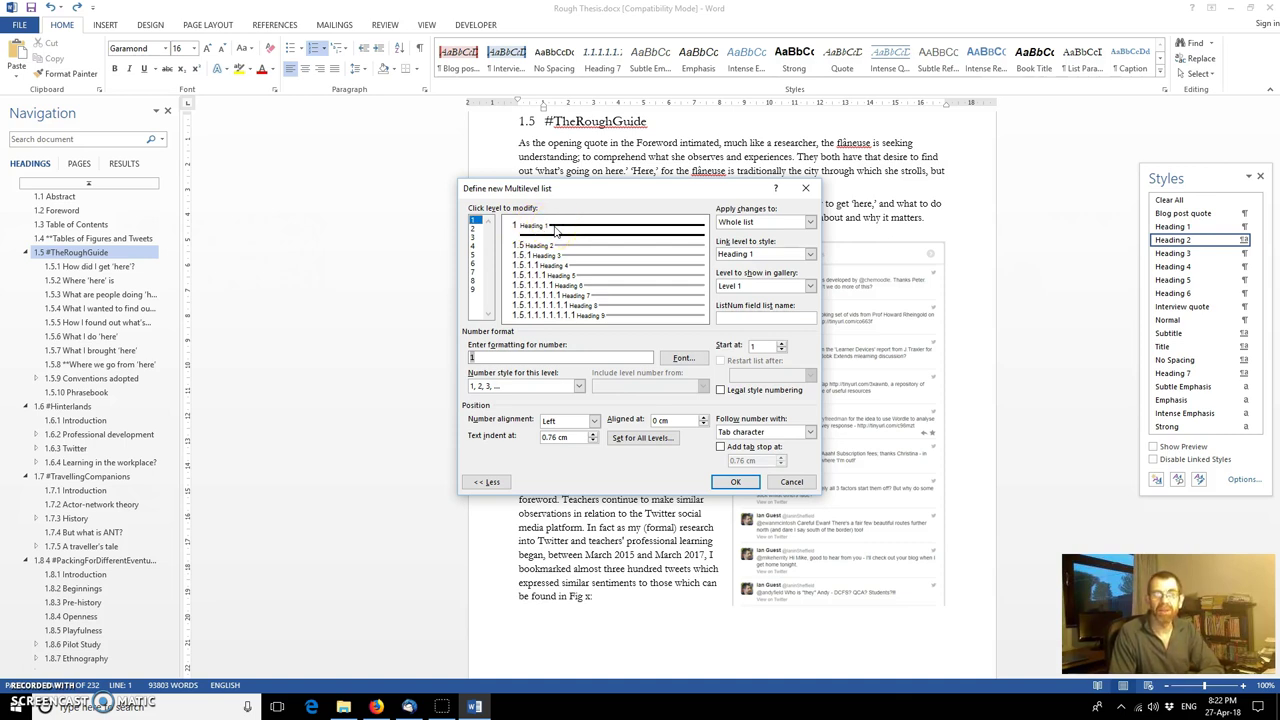
pyautogui.click(810, 254)
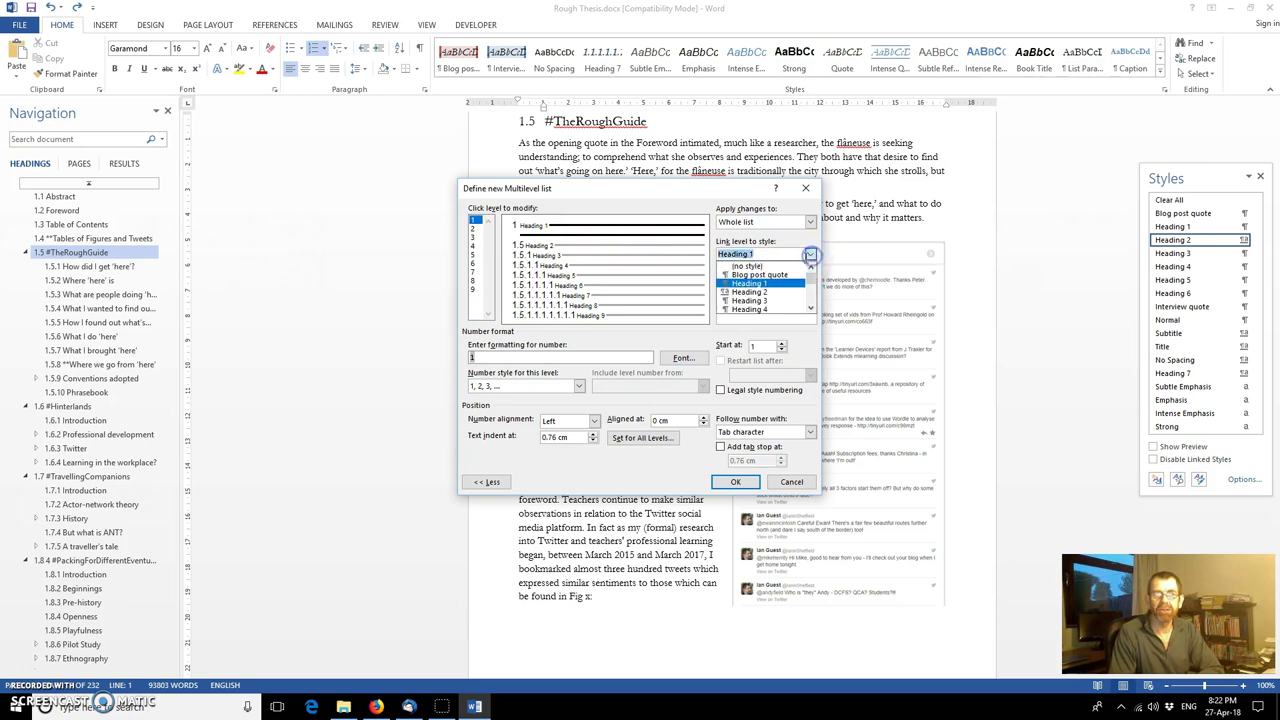
pyautogui.click(777, 292)
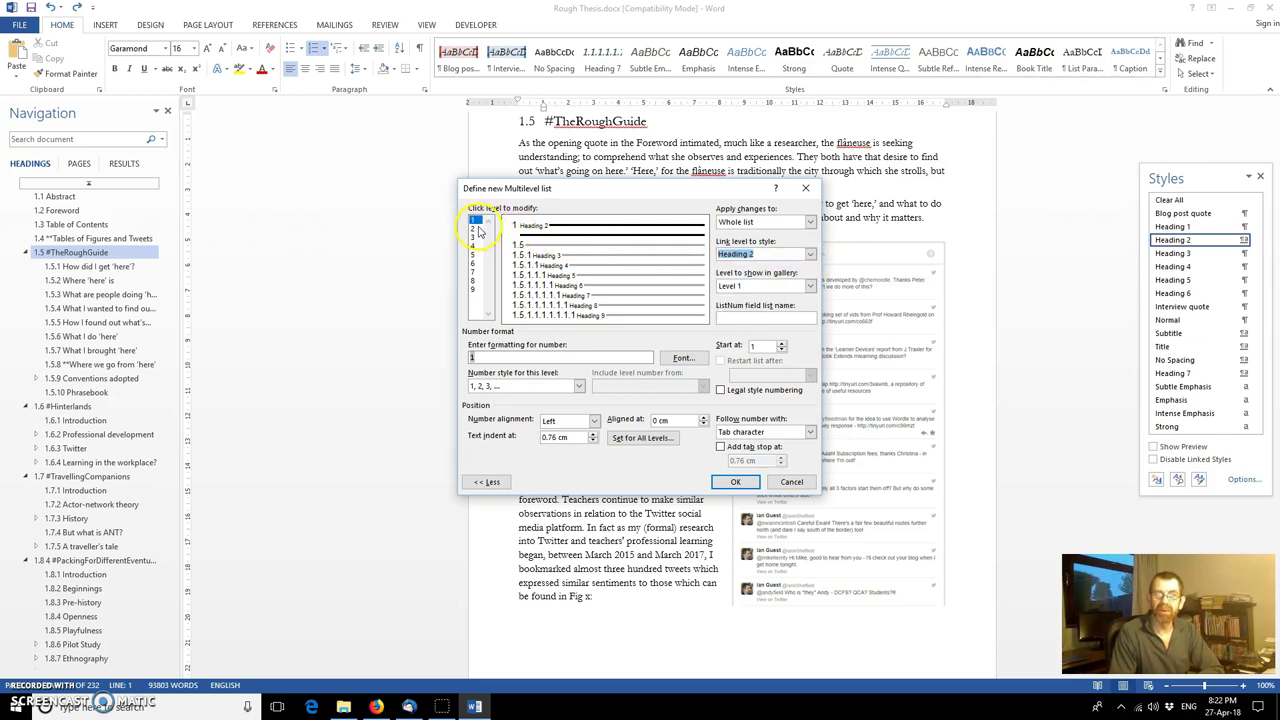
pyautogui.click(474, 229)
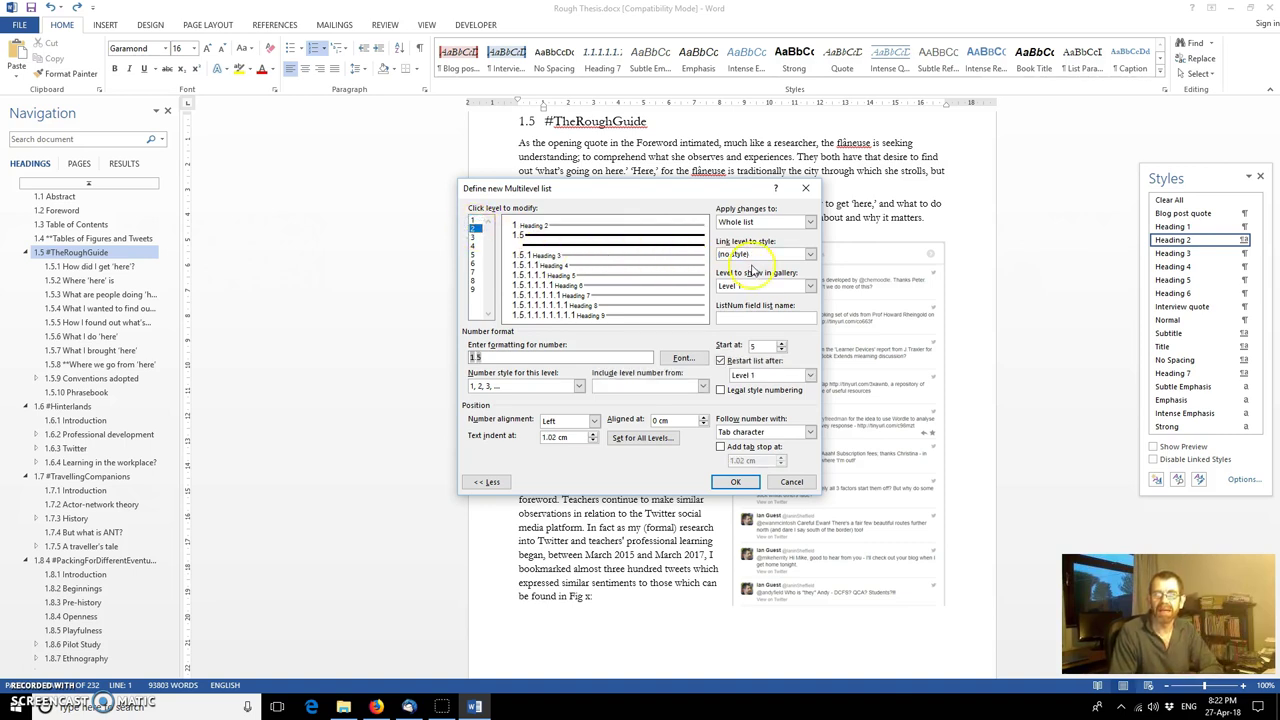
pyautogui.click(810, 255)
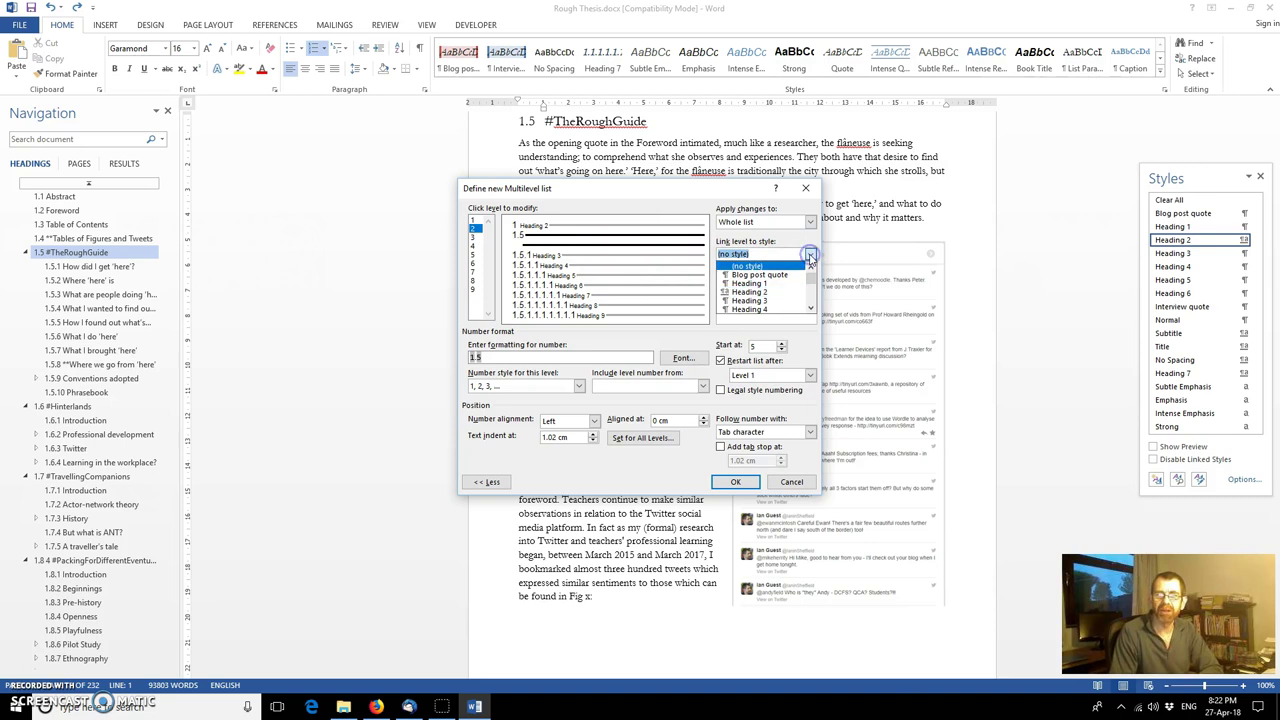
pyautogui.click(780, 300)
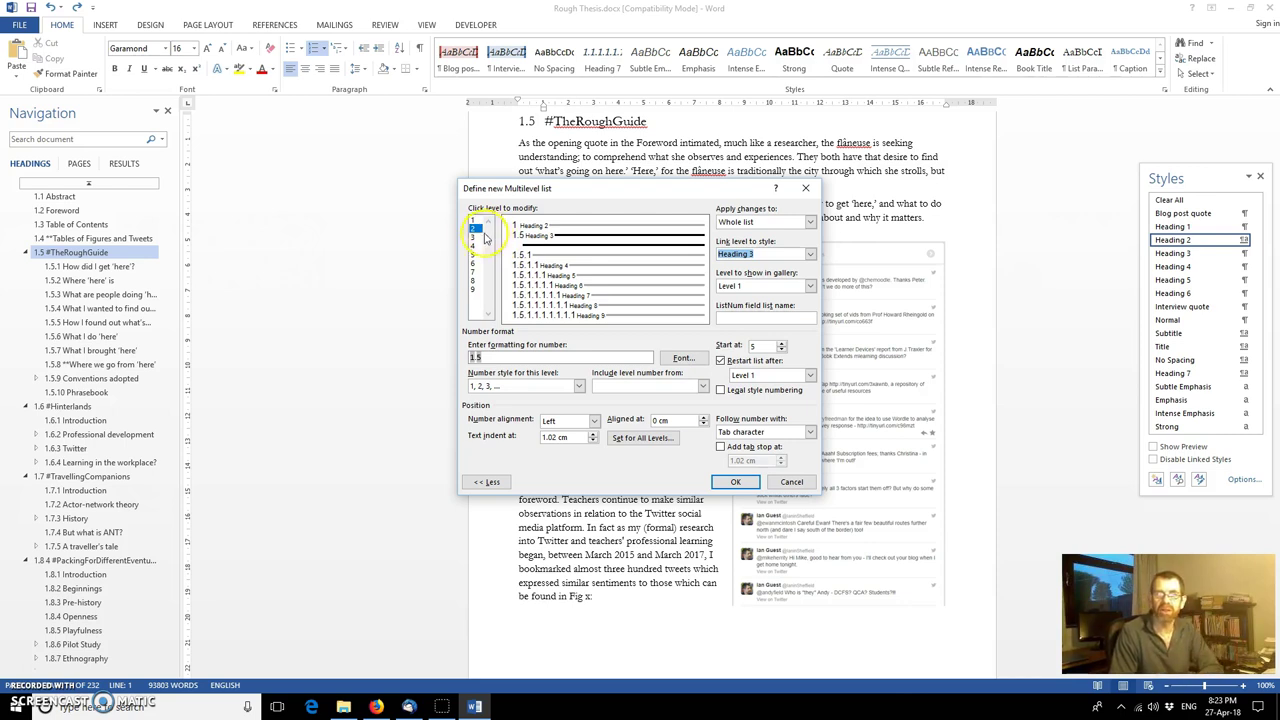
# Step: Link level 3 to Heading 4 and level 4 to Heading 5, then check level 4's number format
pyautogui.click(578, 245)
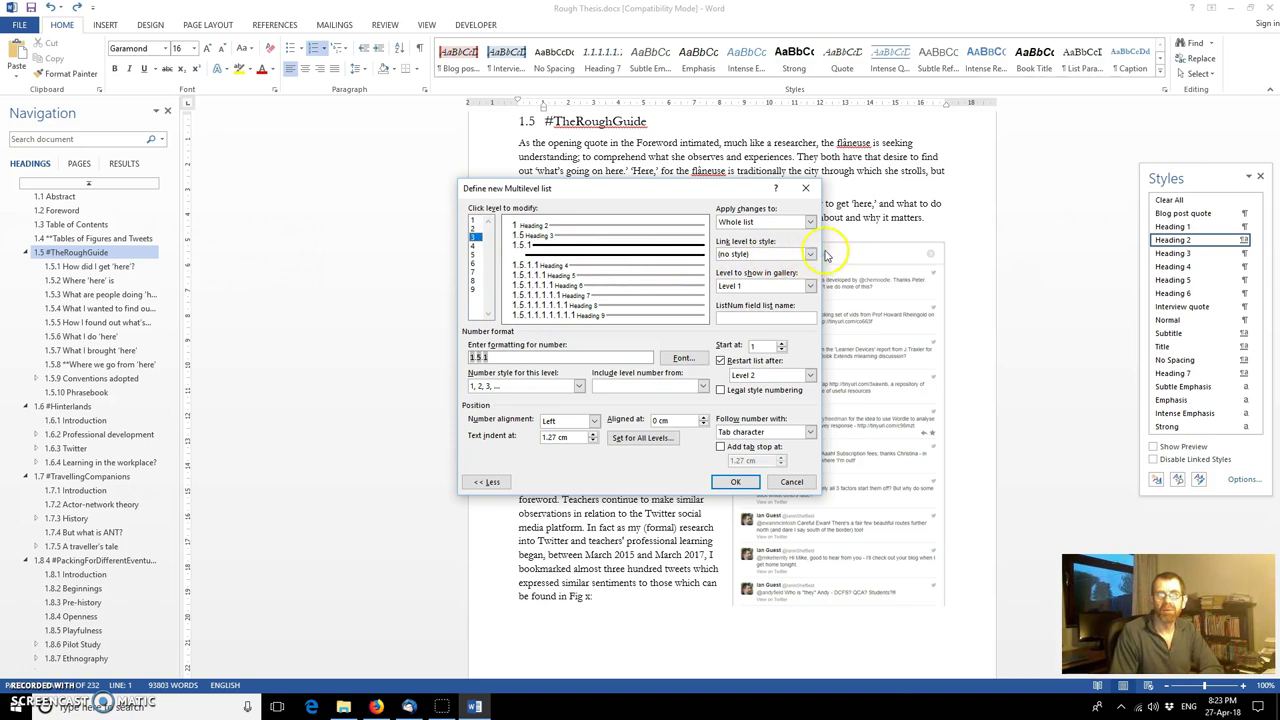
pyautogui.click(810, 254)
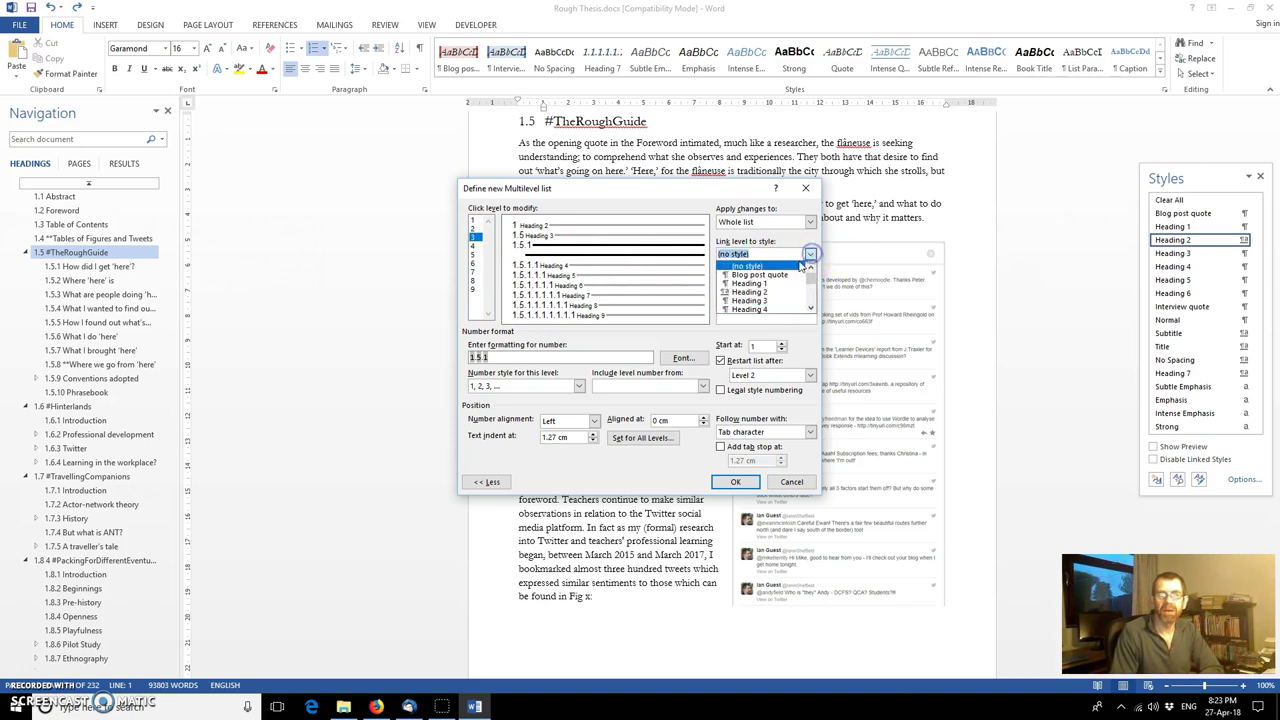
pyautogui.click(762, 308)
pyautogui.click(475, 246)
pyautogui.click(811, 254)
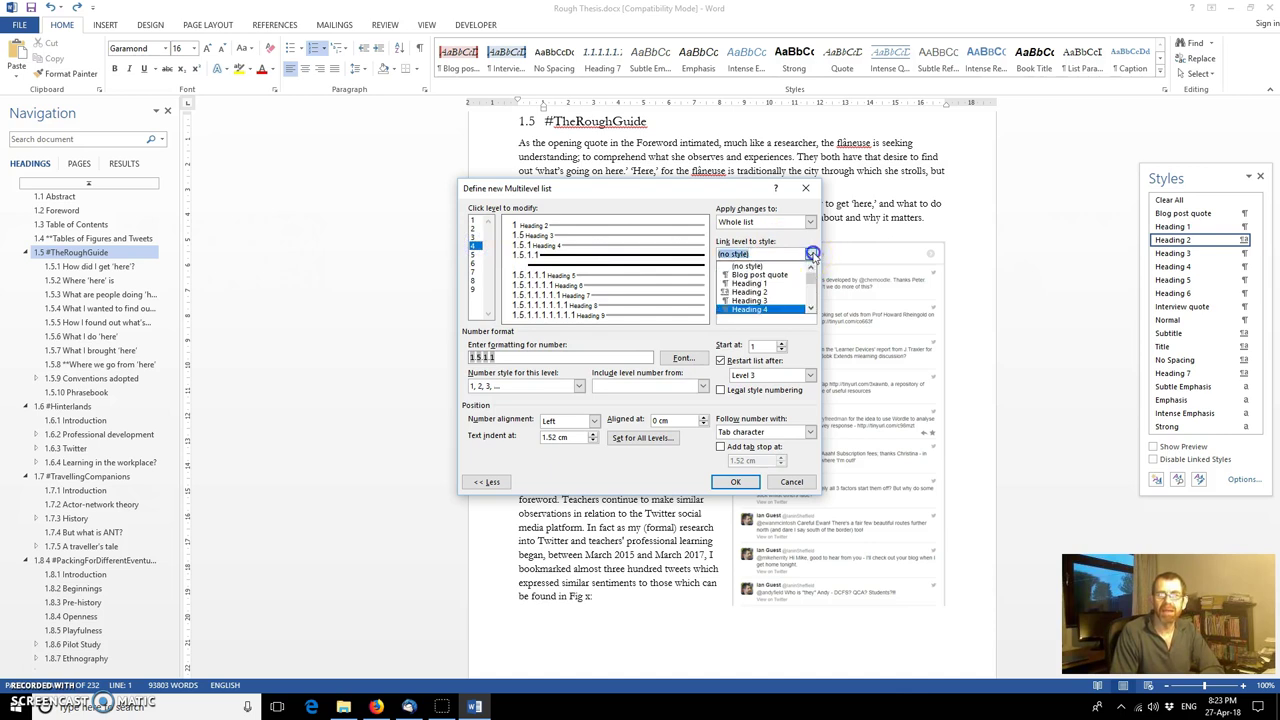
pyautogui.scroll(-1, 775, 288)
pyautogui.click(770, 291)
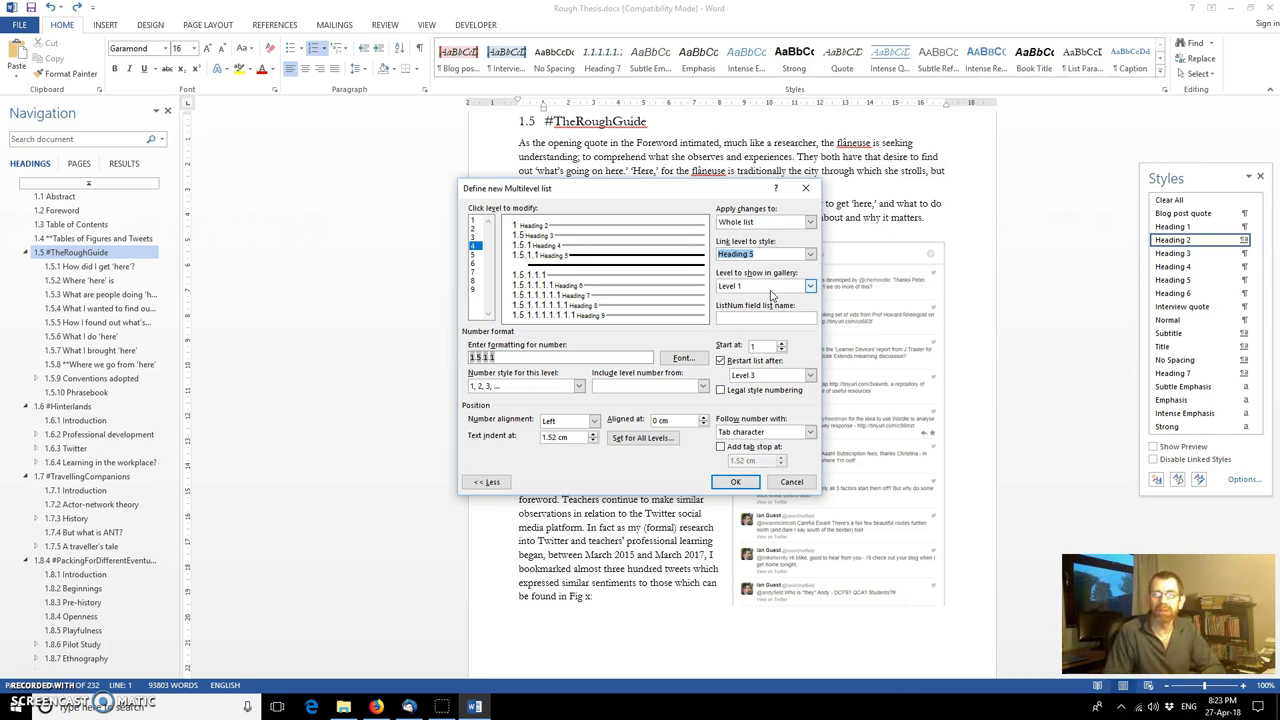
pyautogui.click(480, 357)
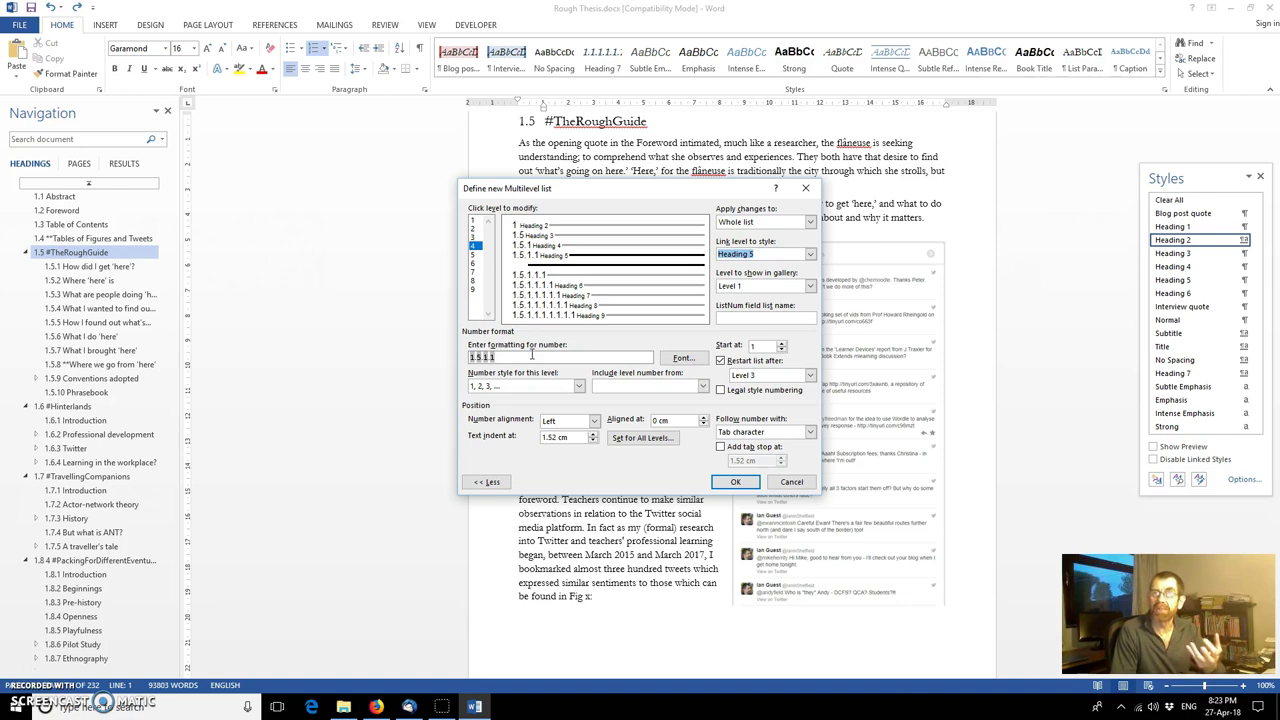
# Step: Review levels 1–3, try a, b, c numbering on level 3, revert to 1, 2, 3, and apply the list
pyautogui.click(476, 222)
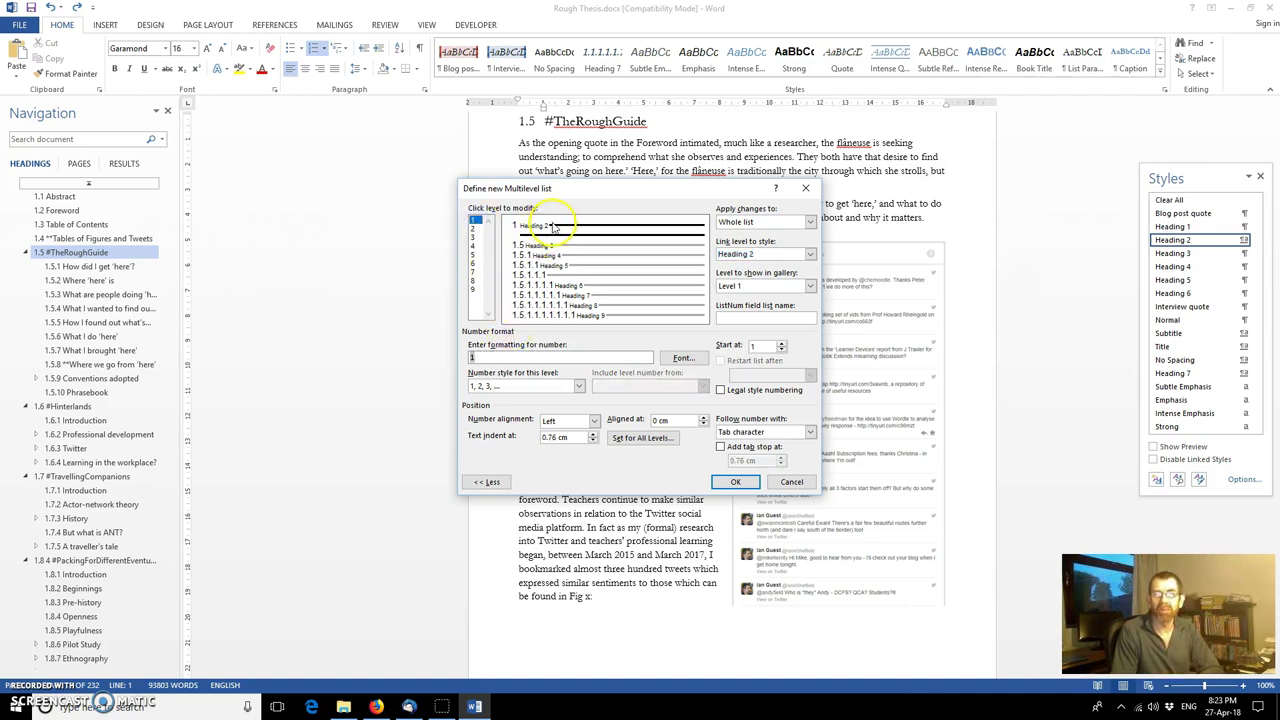
pyautogui.click(473, 228)
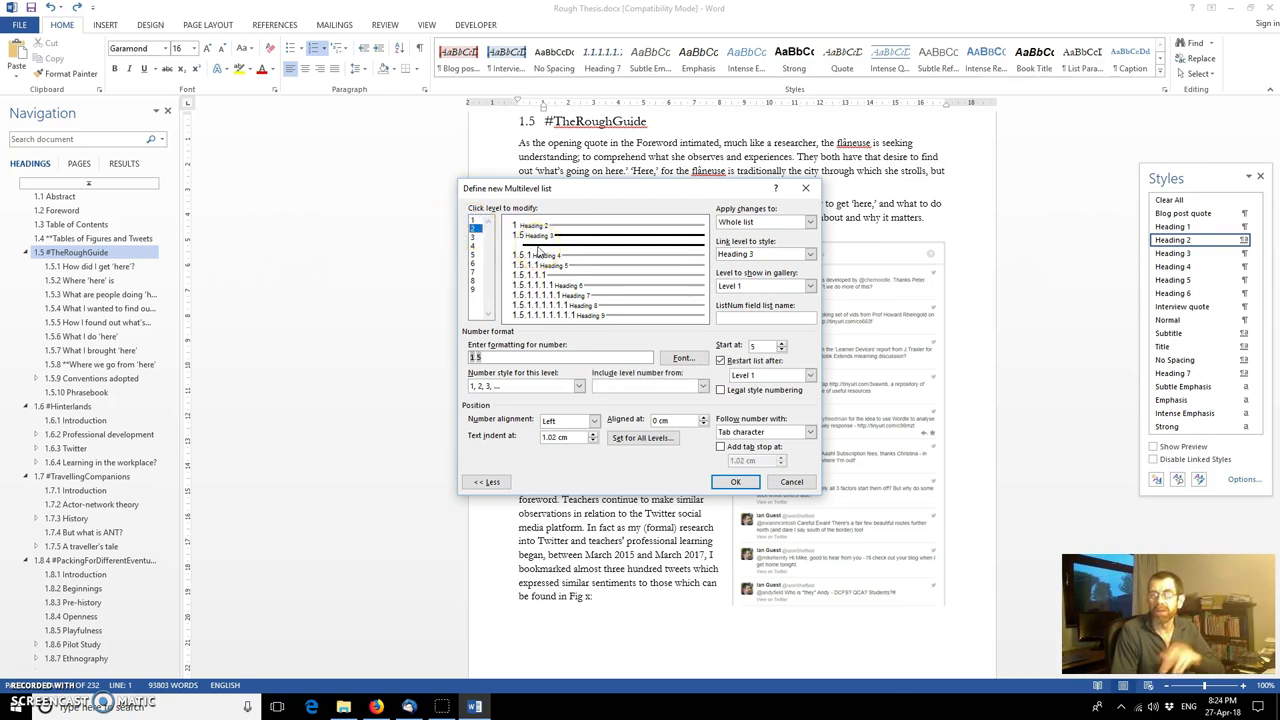
pyautogui.click(475, 237)
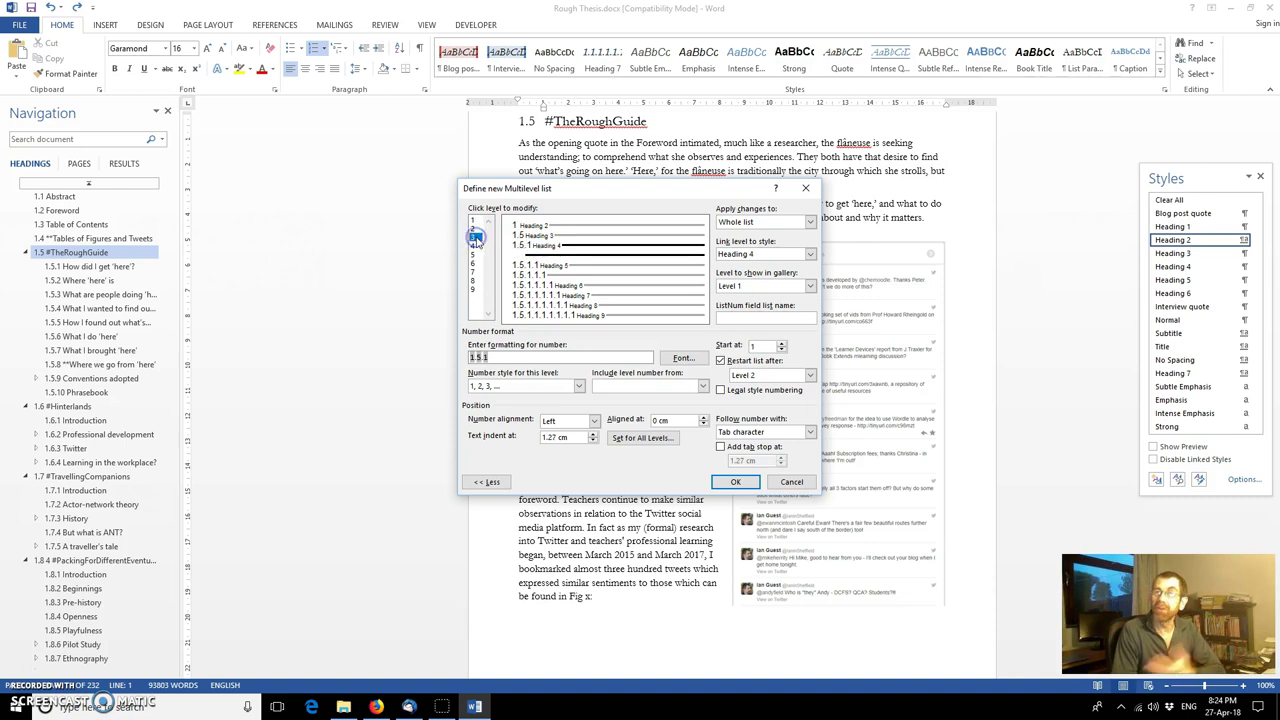
pyautogui.click(578, 388)
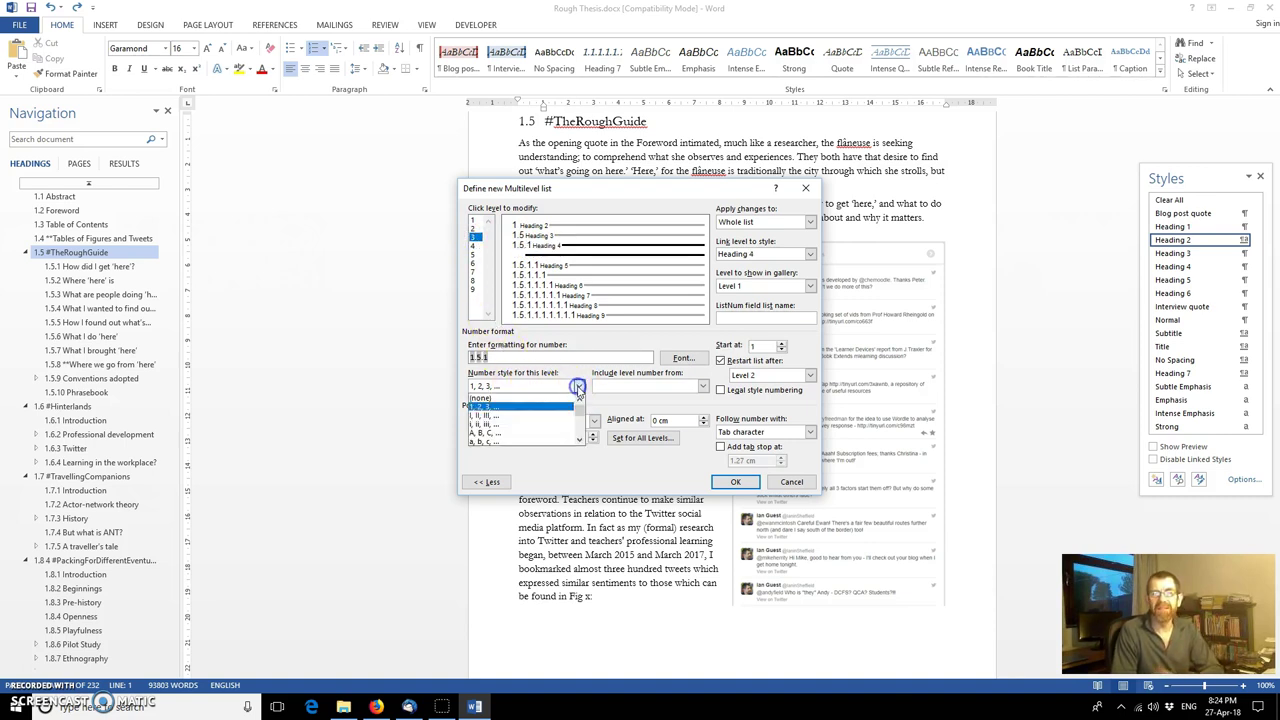
pyautogui.click(533, 442)
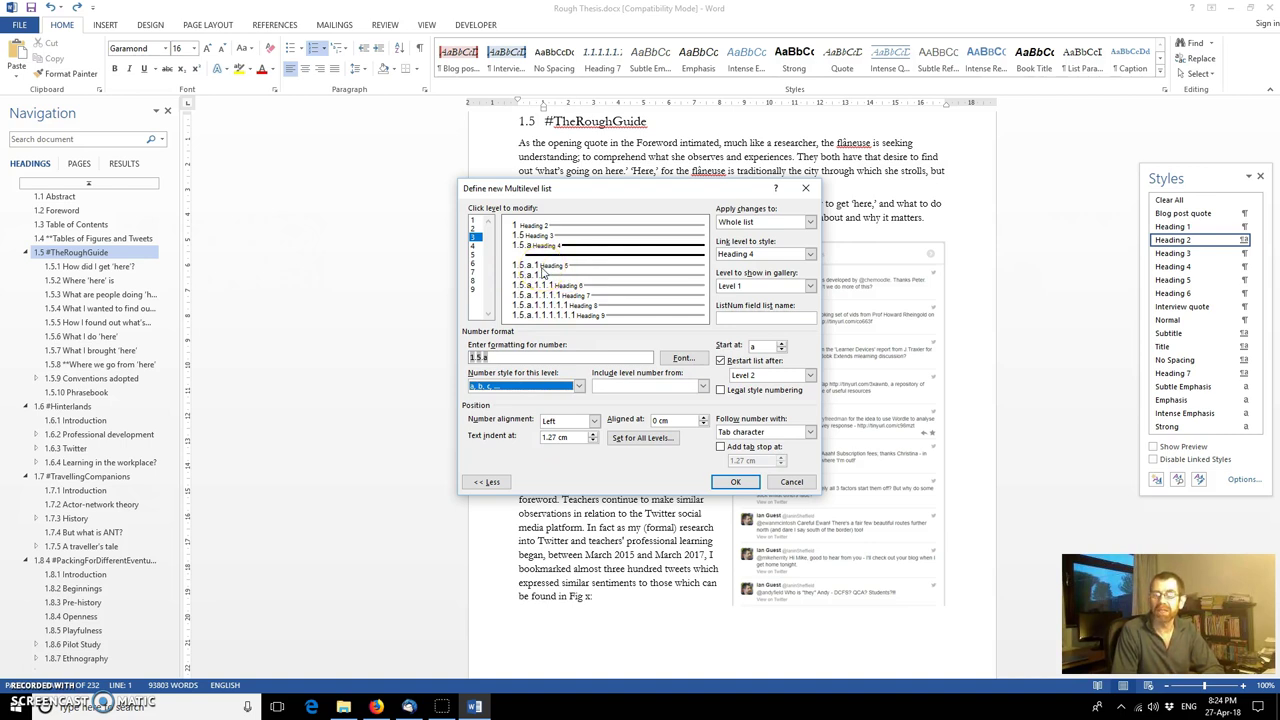
pyautogui.click(578, 386)
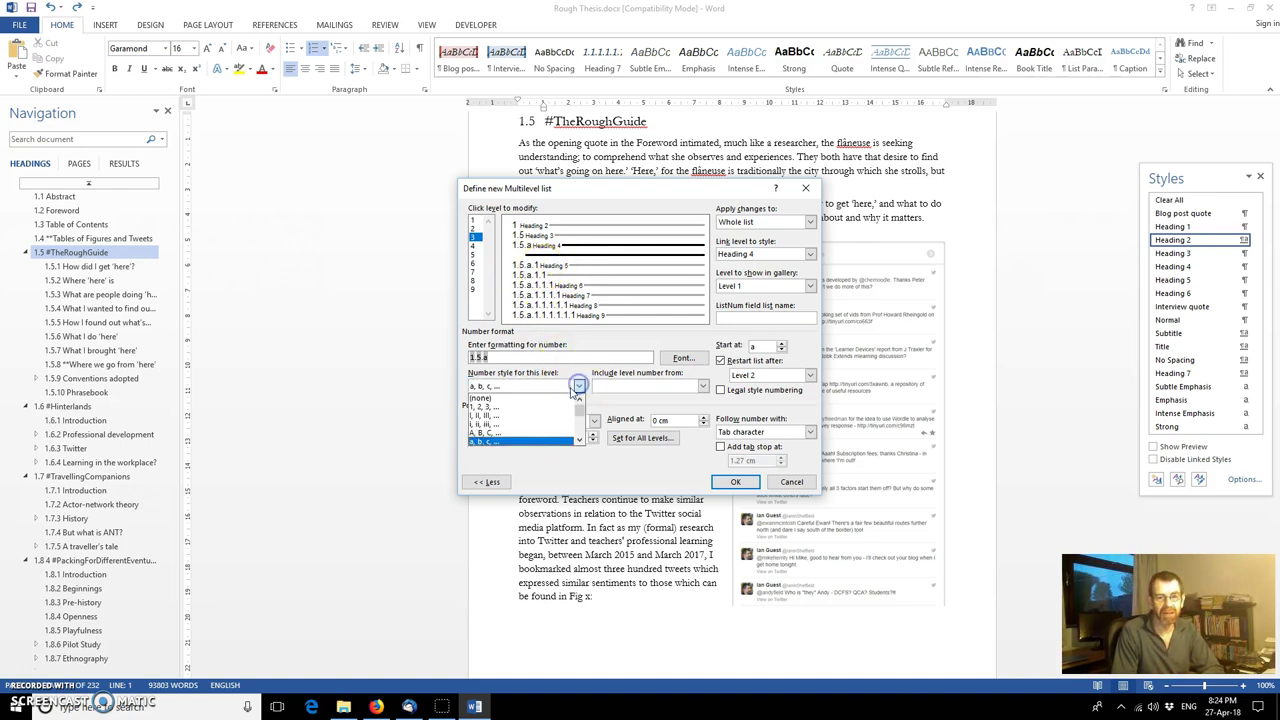
pyautogui.click(538, 406)
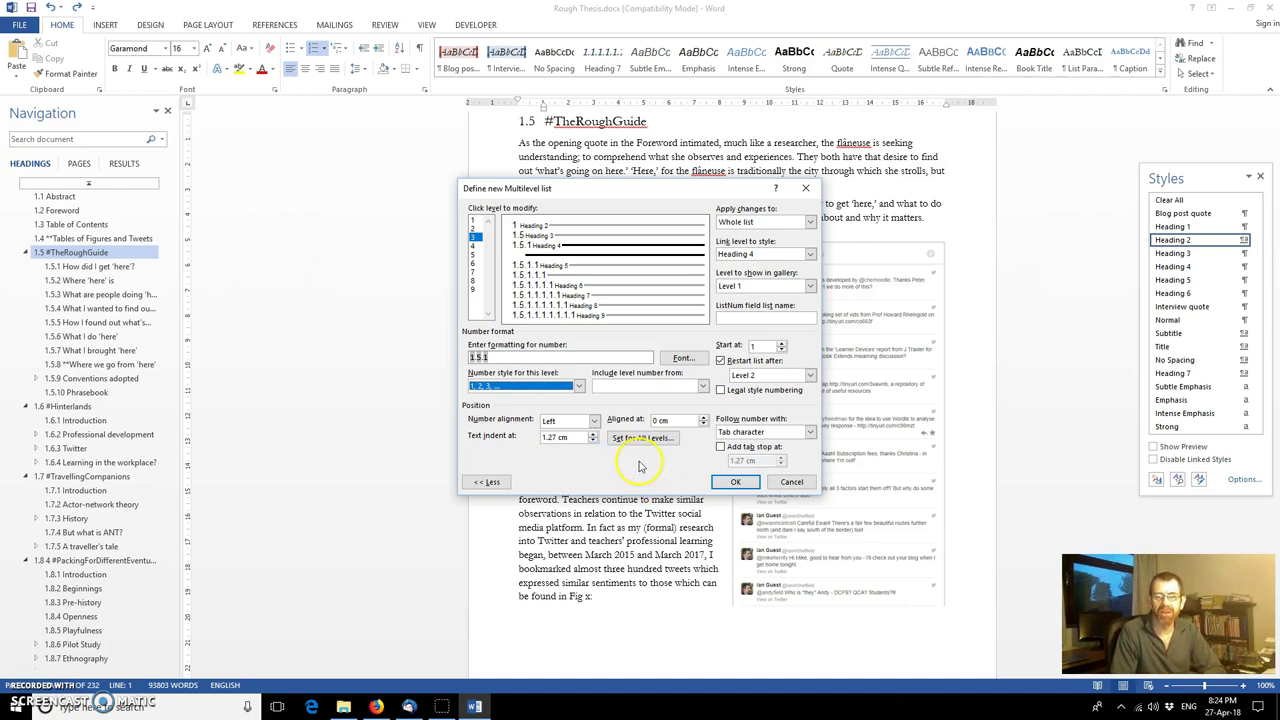
pyautogui.click(737, 482)
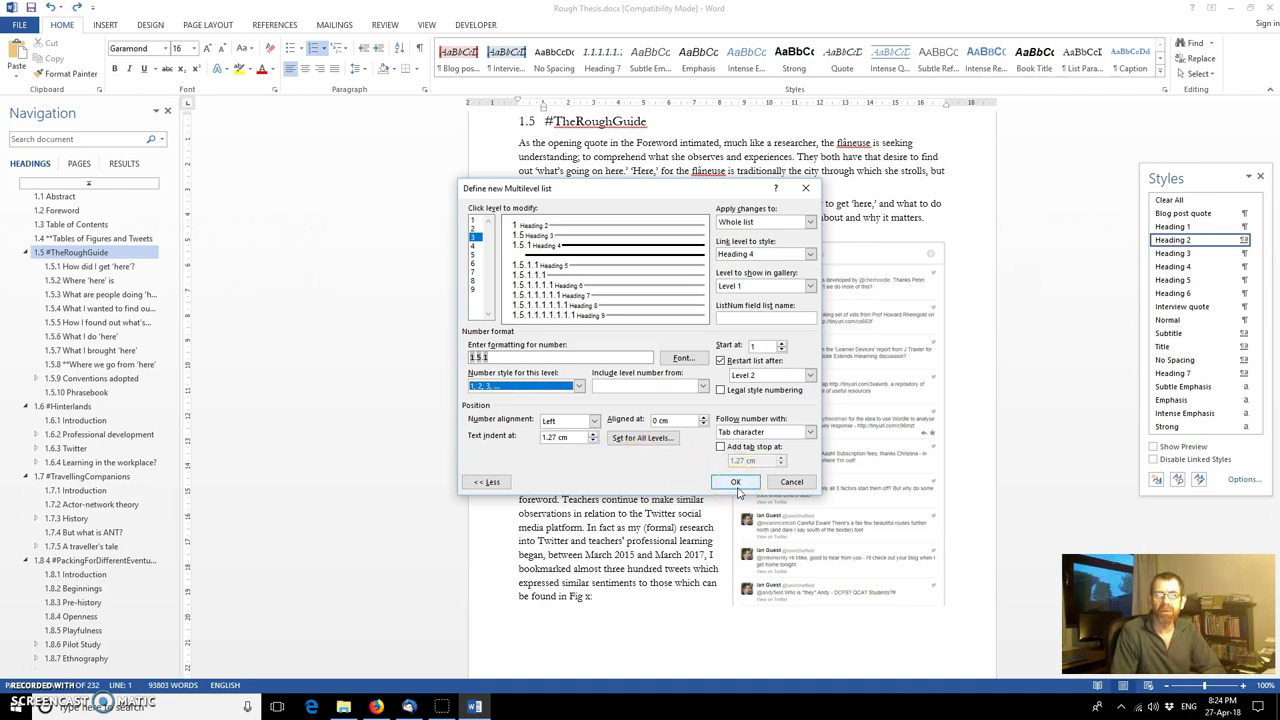
pyautogui.click(630, 508)
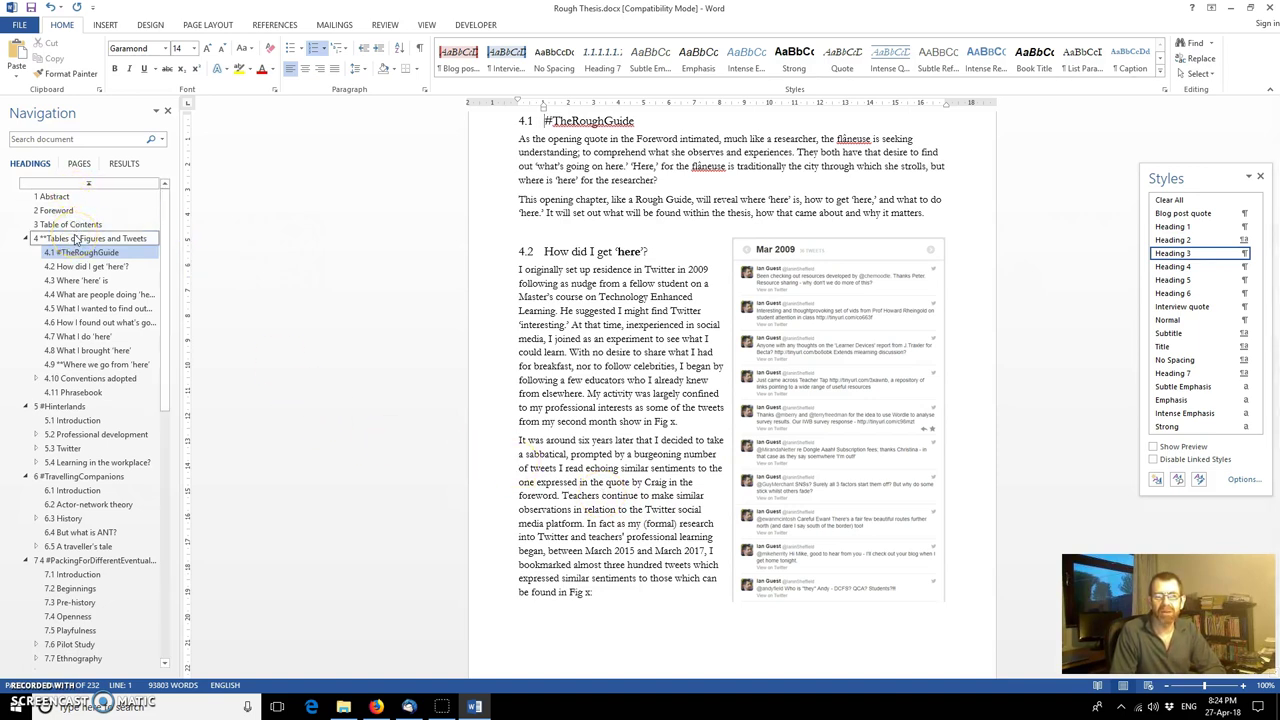
# Step: Apply the top-level heading style to 4.1 #TheRoughGuide, renumbering it chapter 5 with sections 5.1–5.10
pyautogui.click(100, 252)
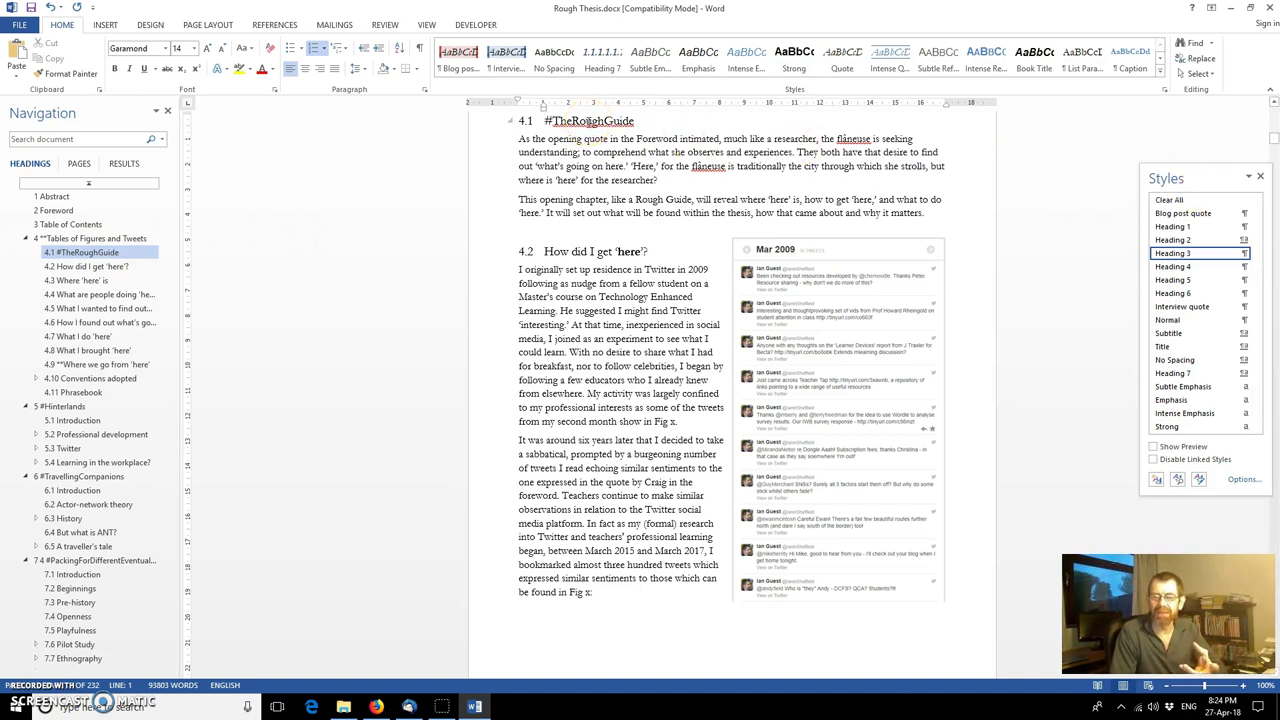
pyautogui.click(605, 125)
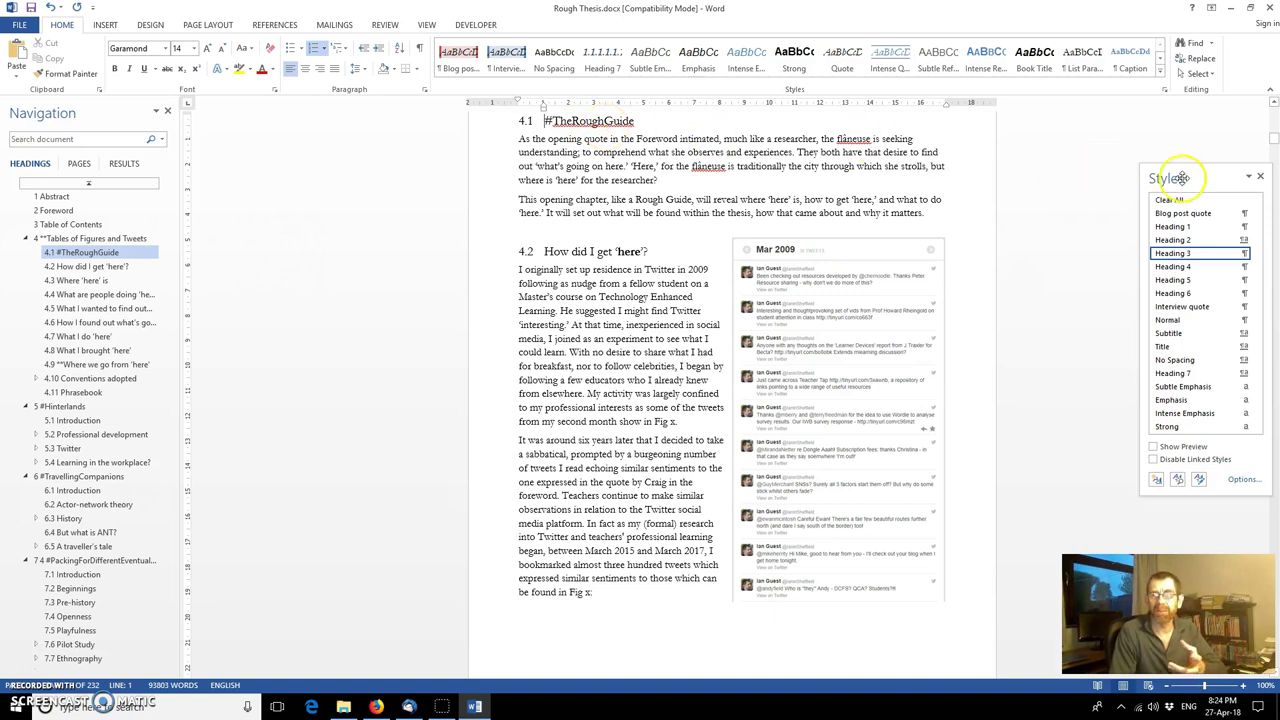
pyautogui.moveTo(1180, 246)
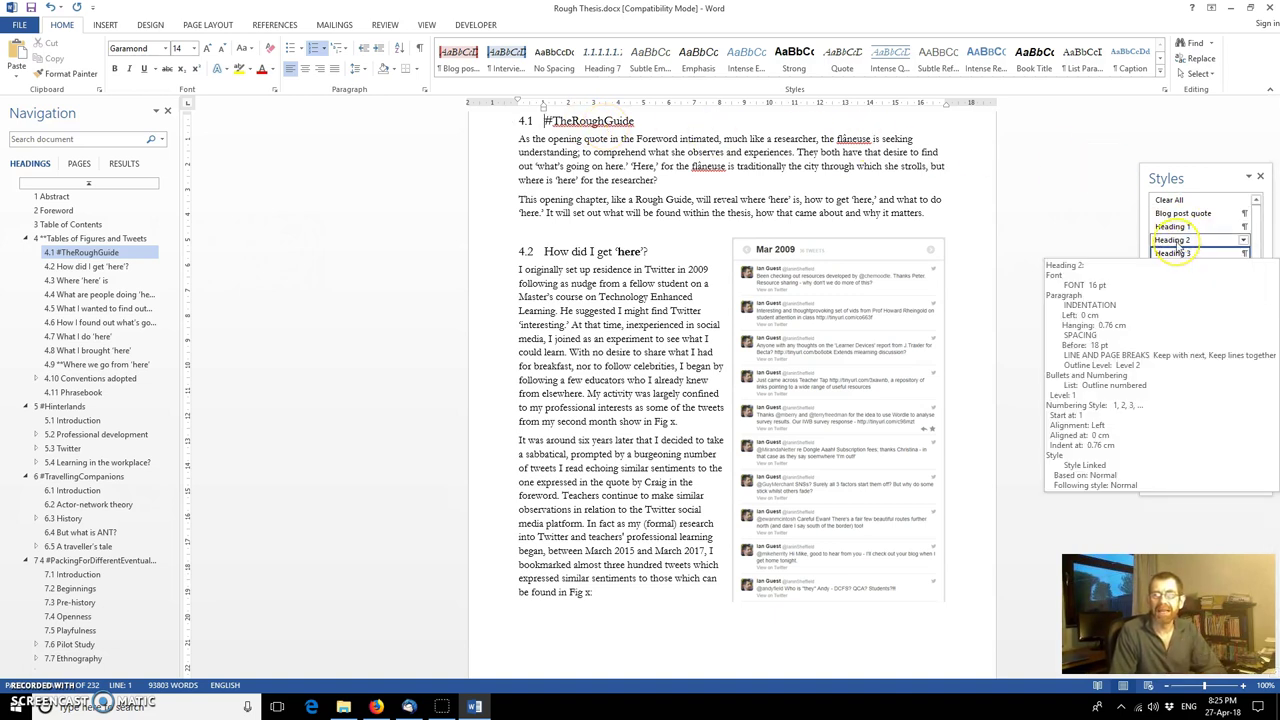
pyautogui.click(1172, 226)
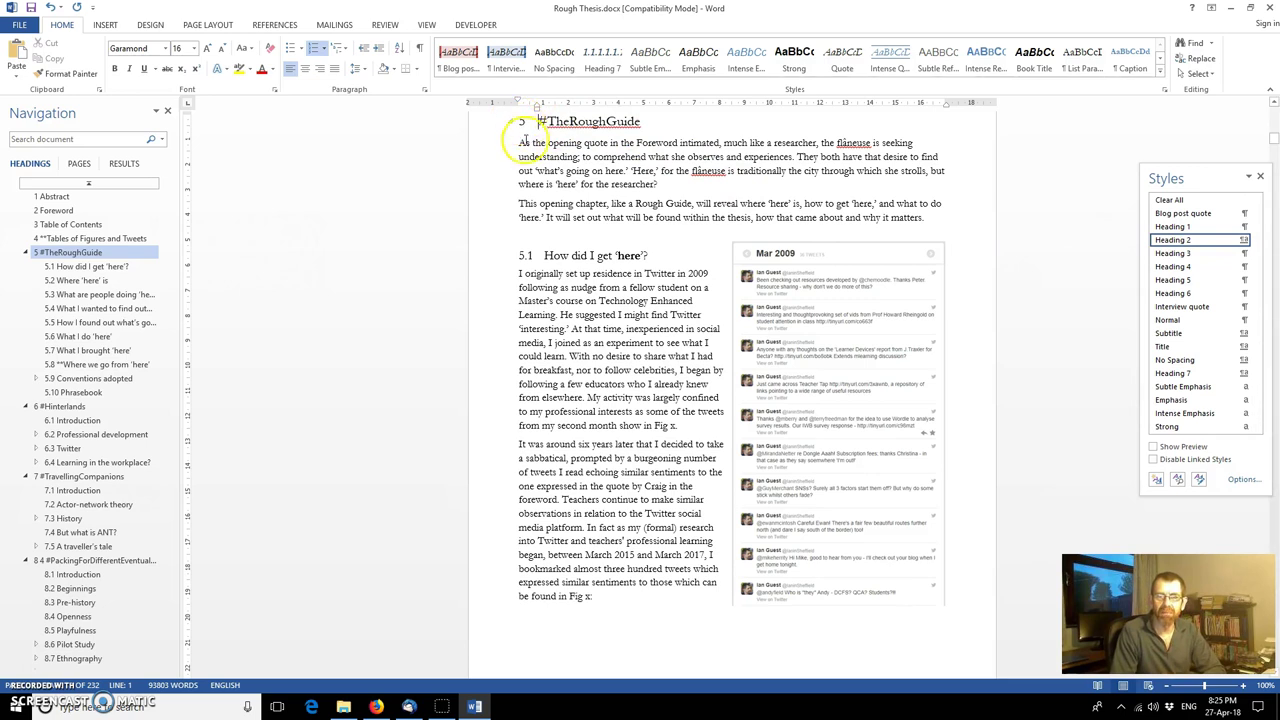
# Step: Expand 5.9 Conventions adopted in the Navigation pane to reveal its subsections
pyautogui.click(537, 256)
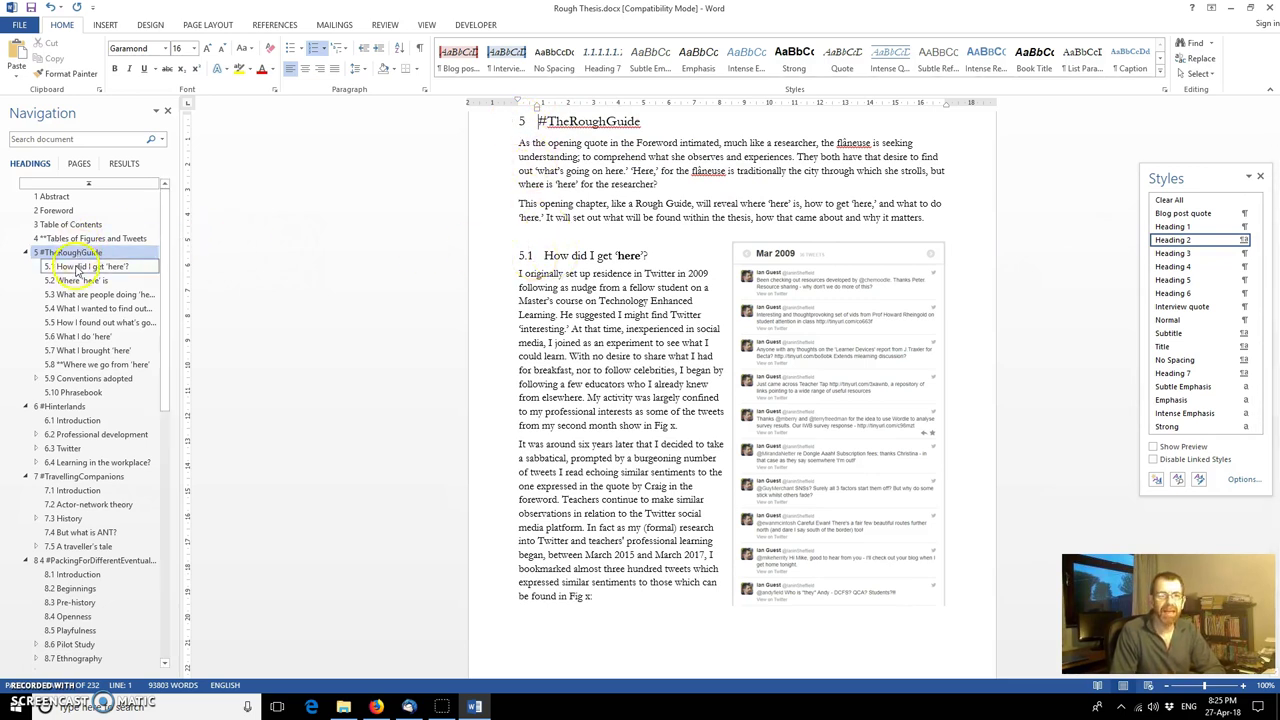
pyautogui.click(36, 378)
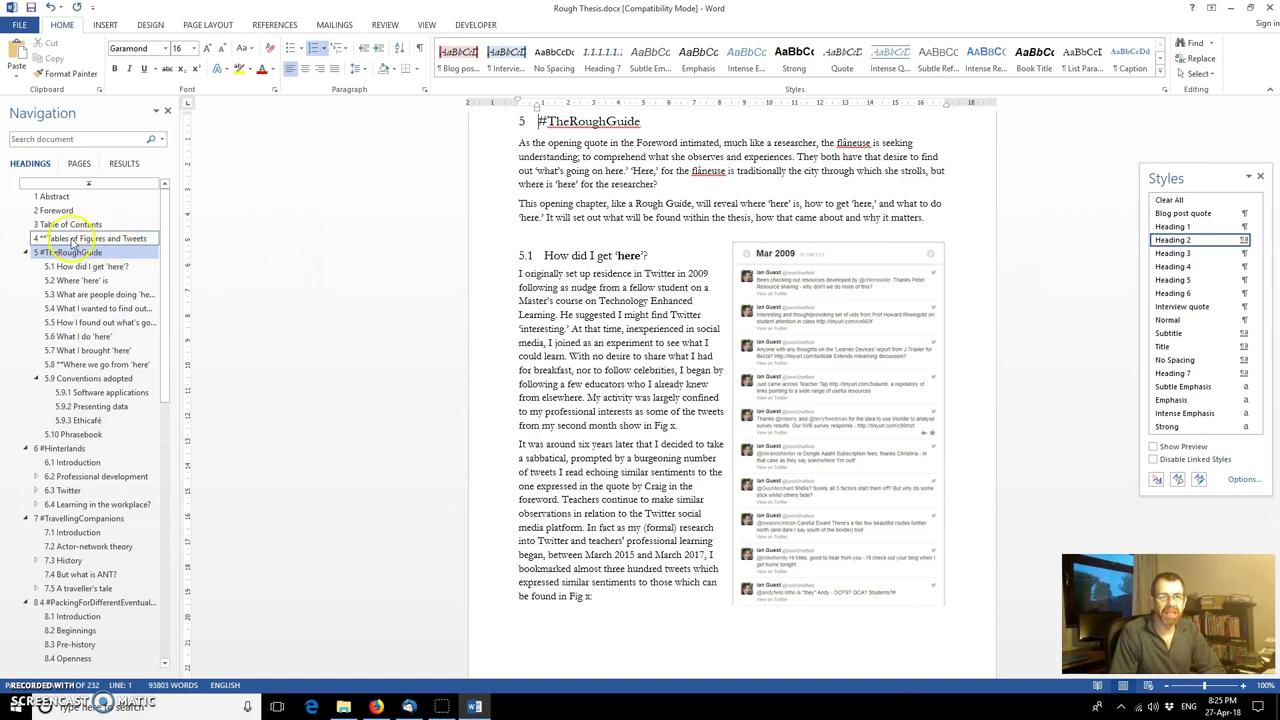
pyautogui.scroll(2, 565, 147)
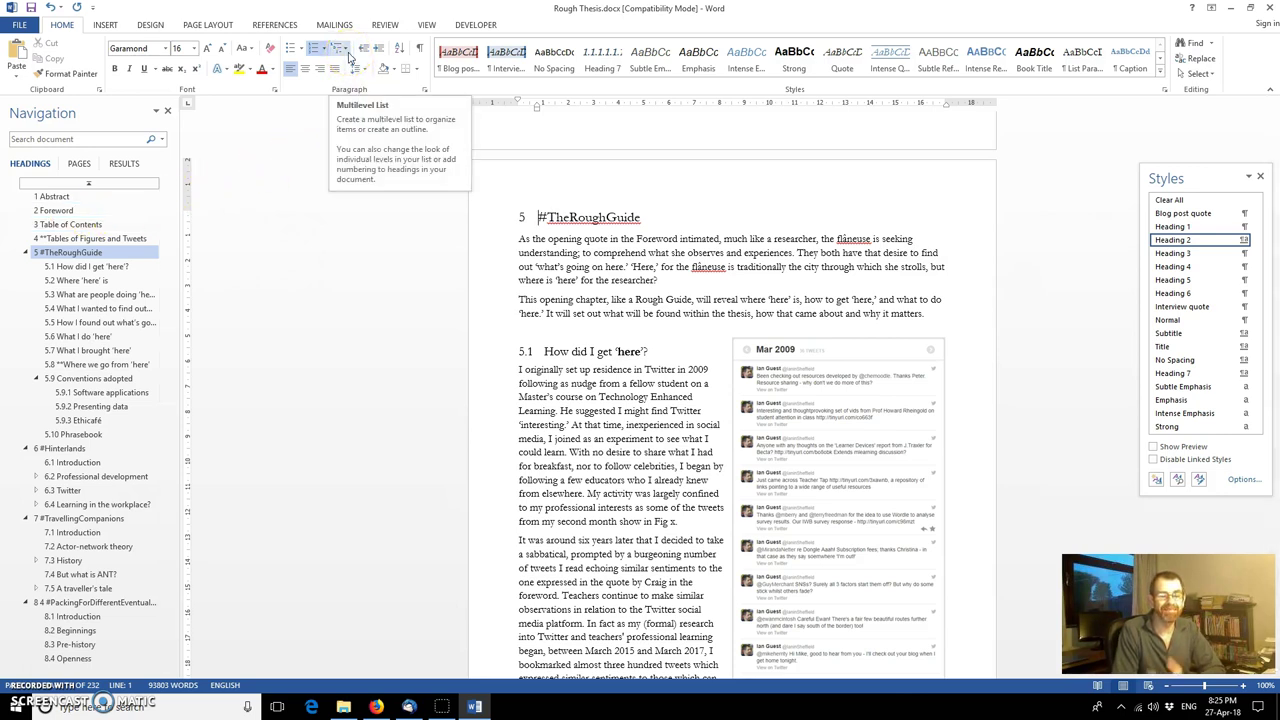
# Step: Browse the renumbered outline from Abstract to 5.9, then jump to 5.9.2 Presenting data
pyautogui.click(74, 199)
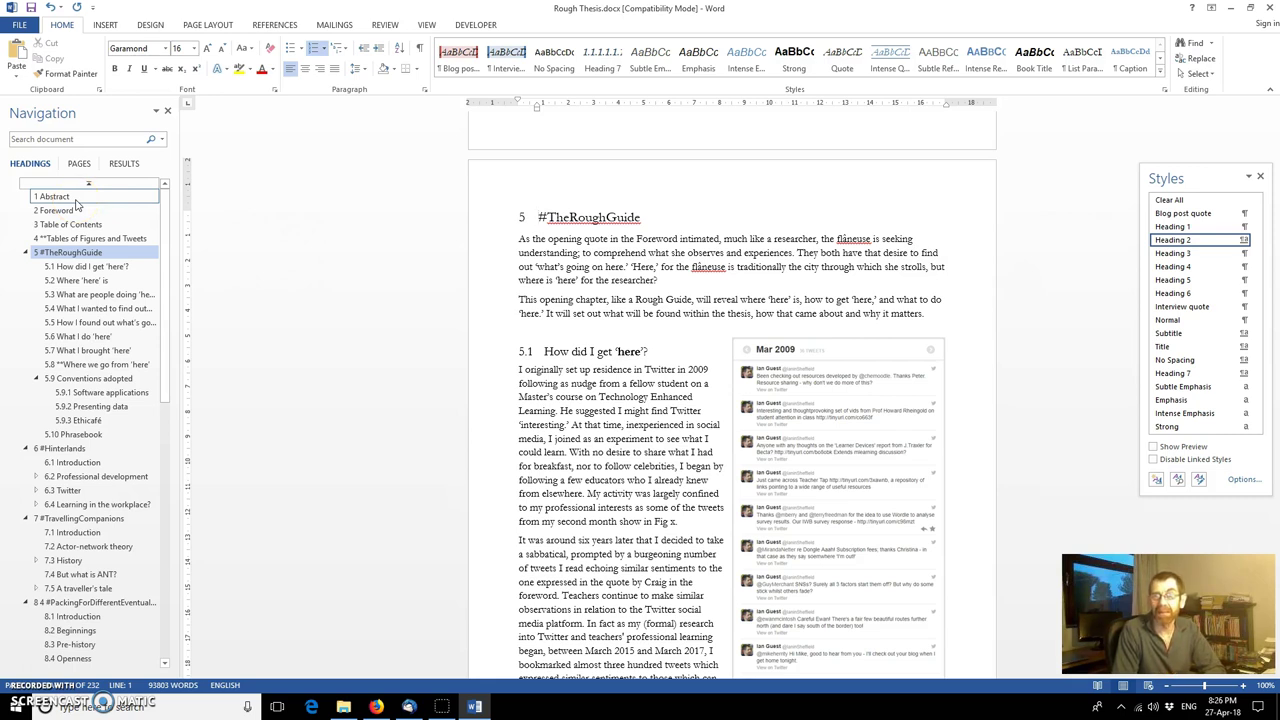
pyautogui.click(64, 224)
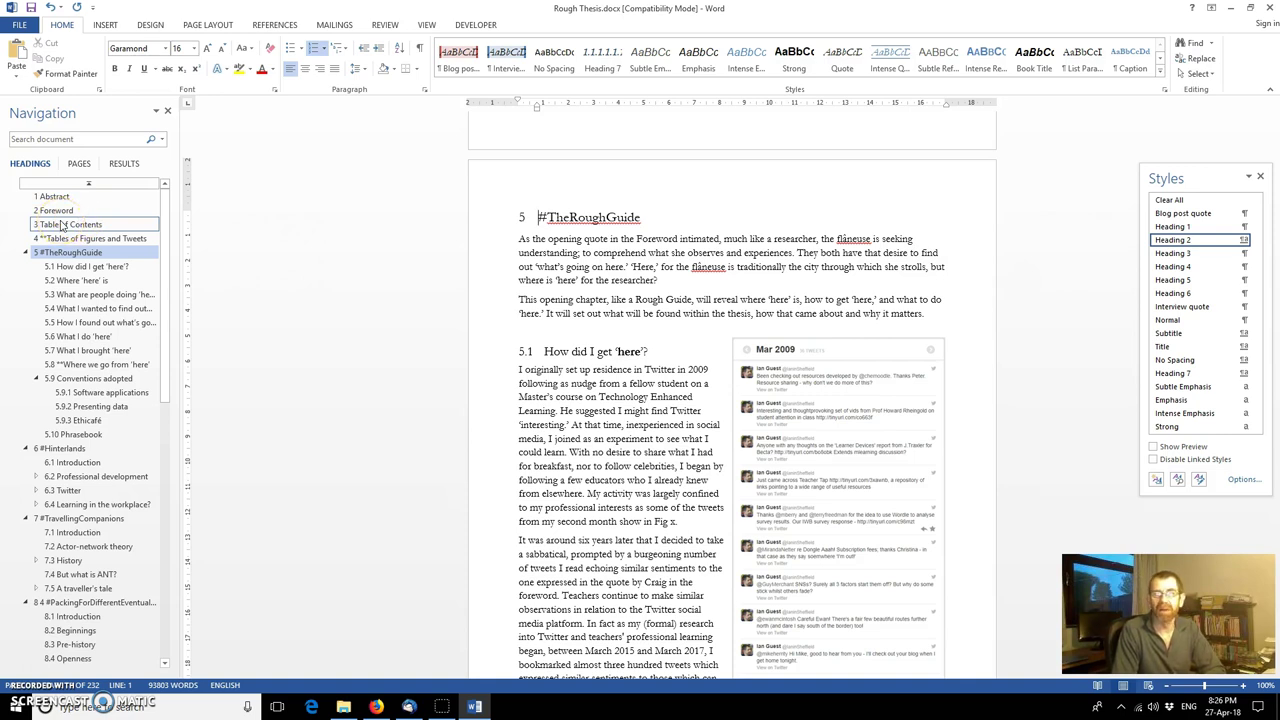
pyautogui.click(68, 224)
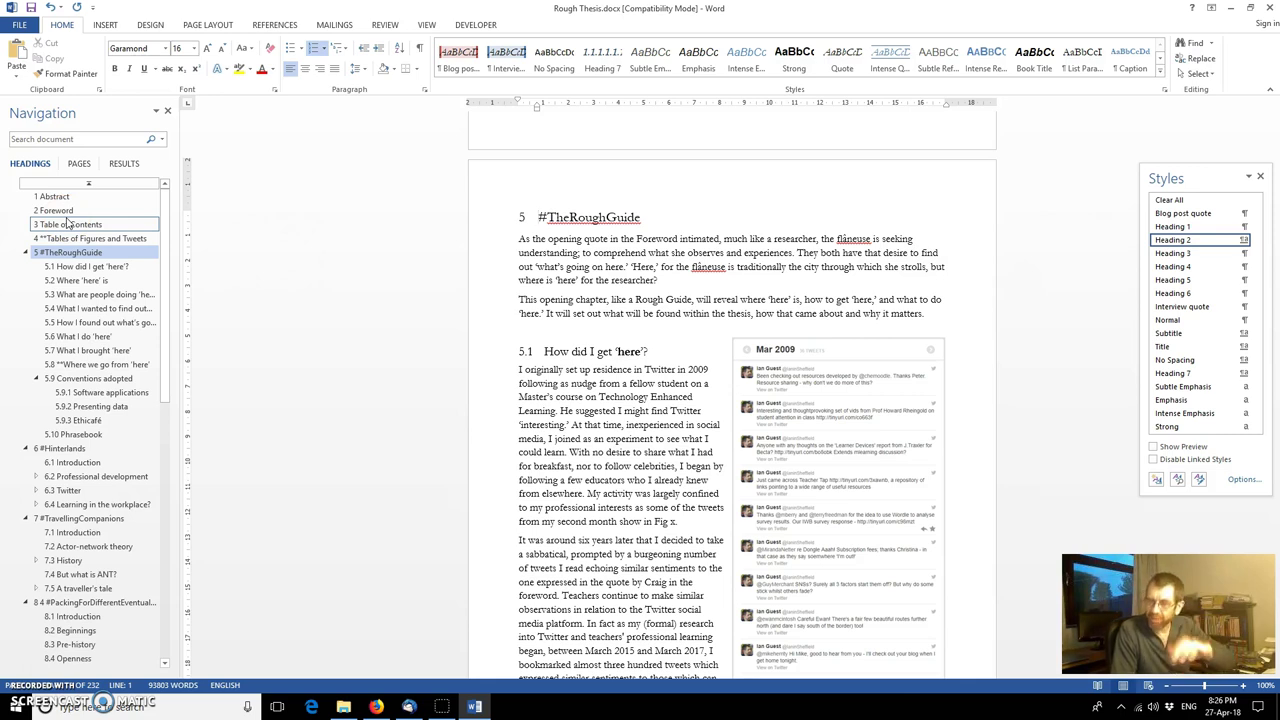
pyautogui.click(85, 310)
pyautogui.click(87, 366)
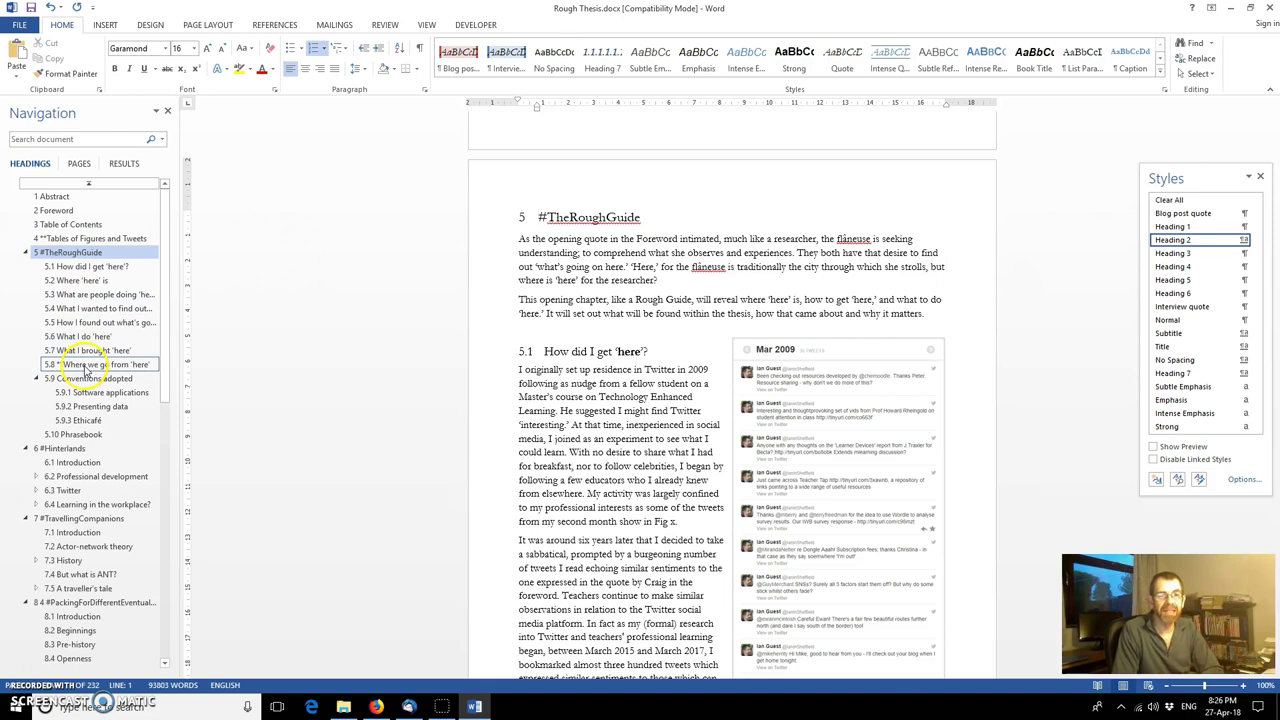
pyautogui.click(87, 381)
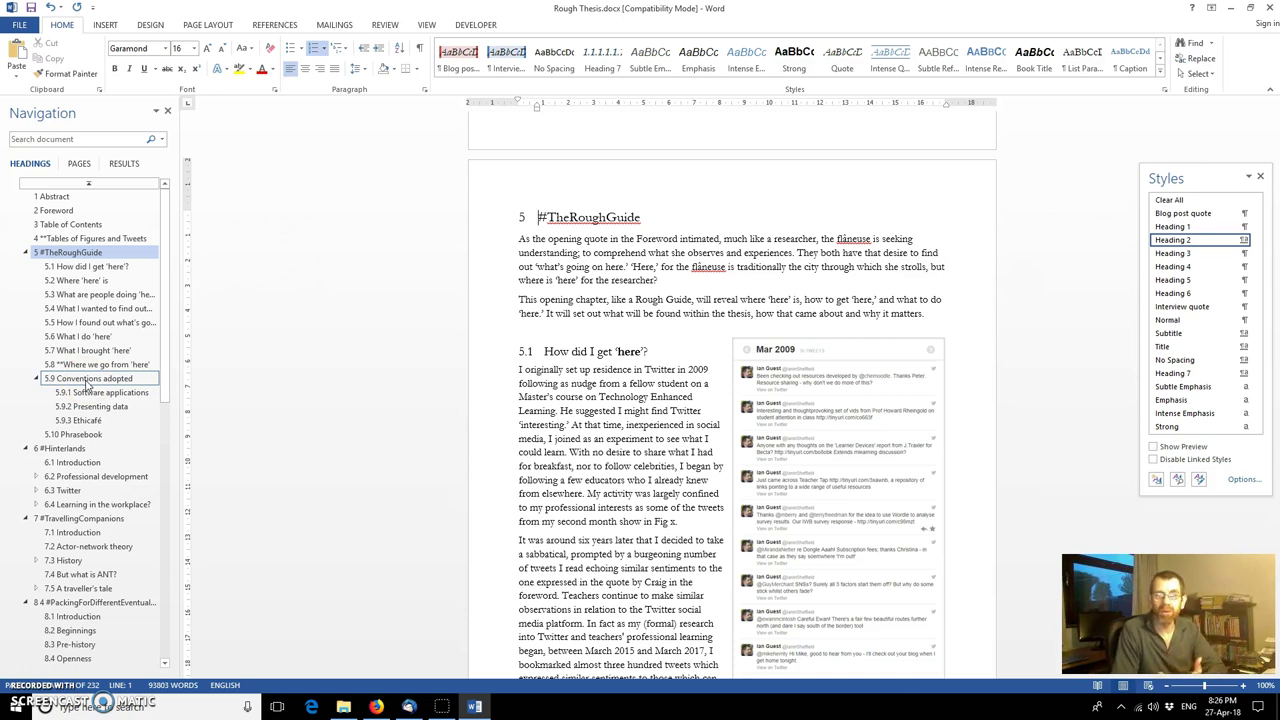
pyautogui.click(90, 408)
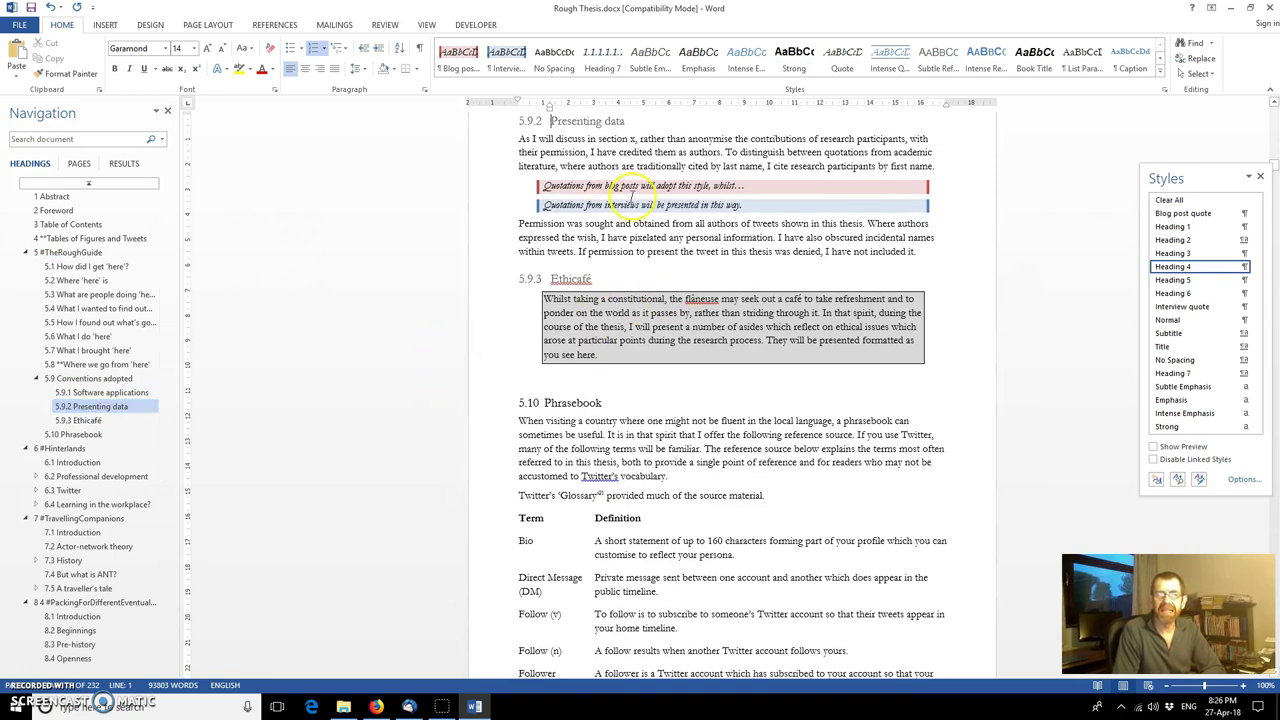
# Step: Delete the Presenting data section to see Ethicafé become 5.9.2, then undo it and go to Abstract
pyautogui.moveTo(918, 251); pyautogui.dragTo(513, 133)
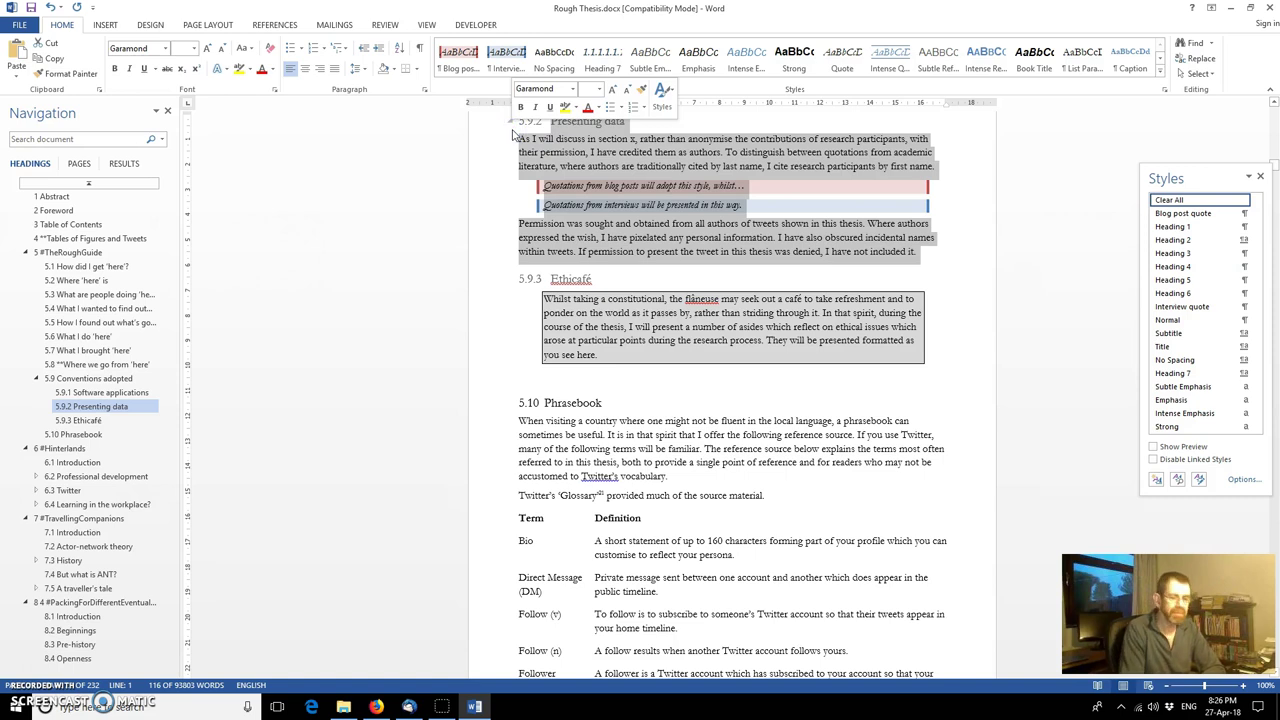
pyautogui.press('Delete')
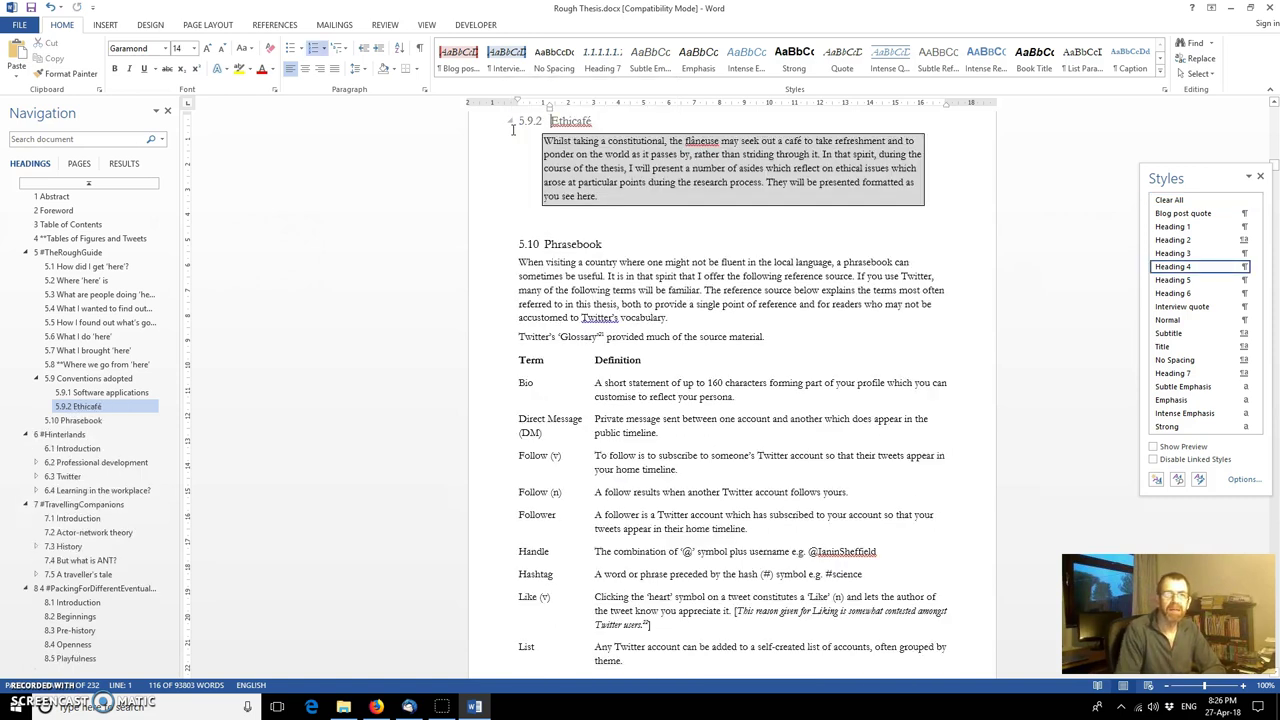
pyautogui.click(84, 407)
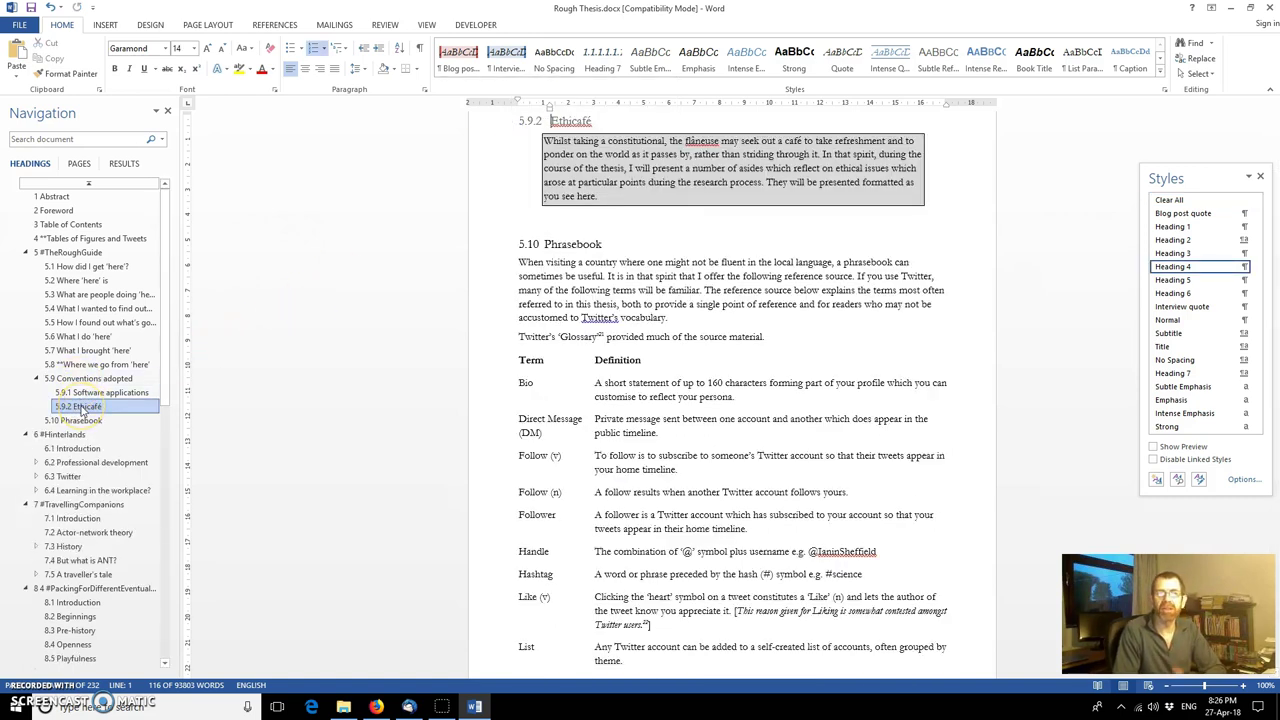
pyautogui.click(89, 409)
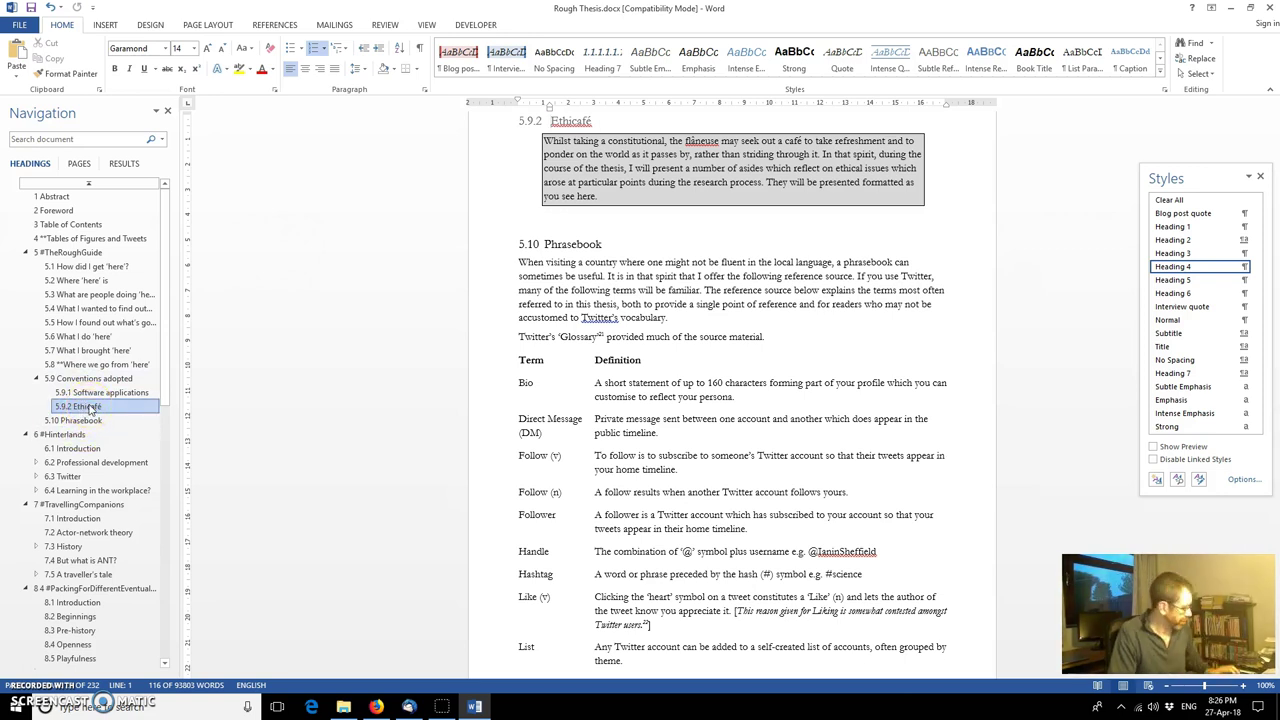
pyautogui.hotkey('ctrl', 'z')
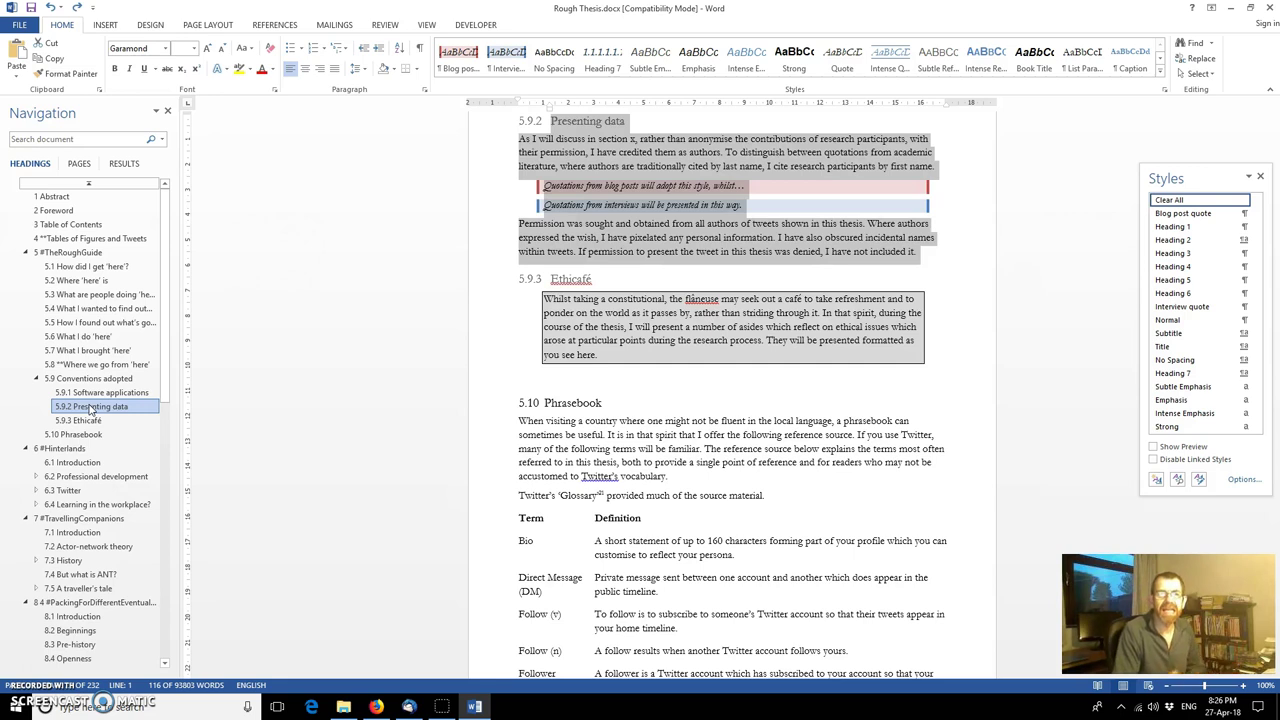
pyautogui.click(60, 200)
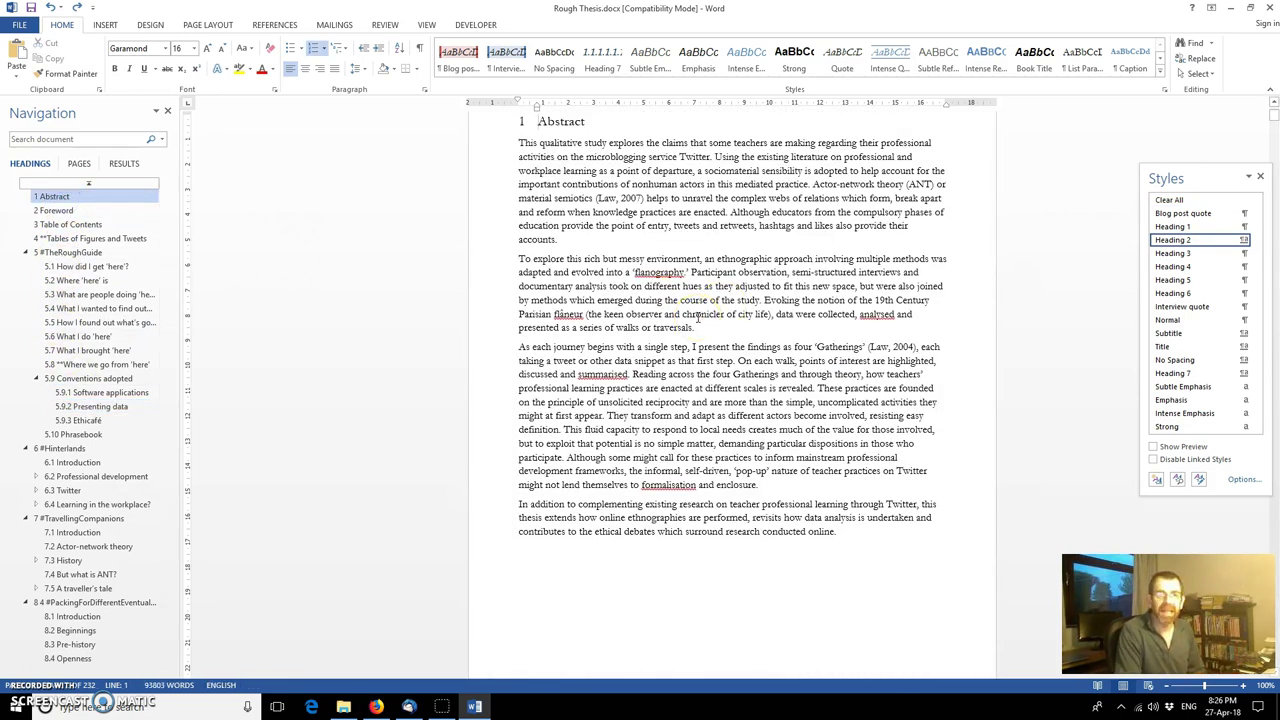
# Step: Strip the numbers from the Abstract, Foreword and Table of Contents headings so #TheRoughGuide becomes chapter 2
pyautogui.press('BackSpace')
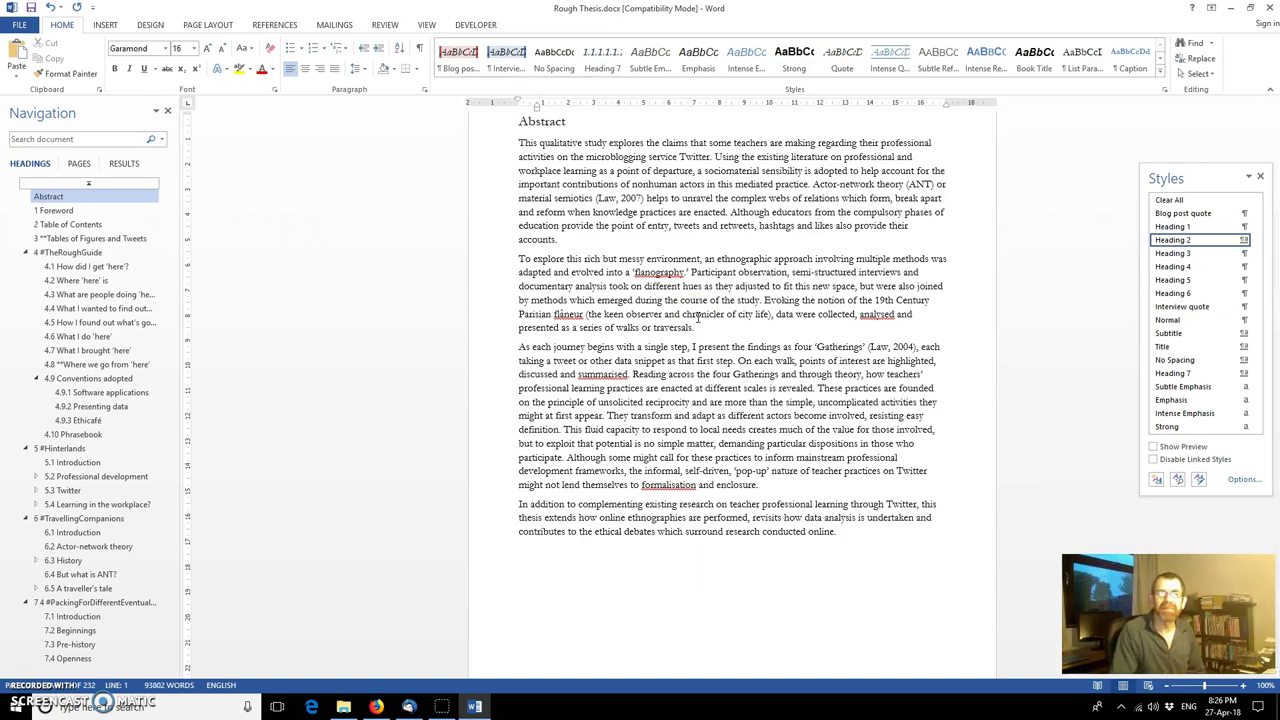
pyautogui.click(68, 212)
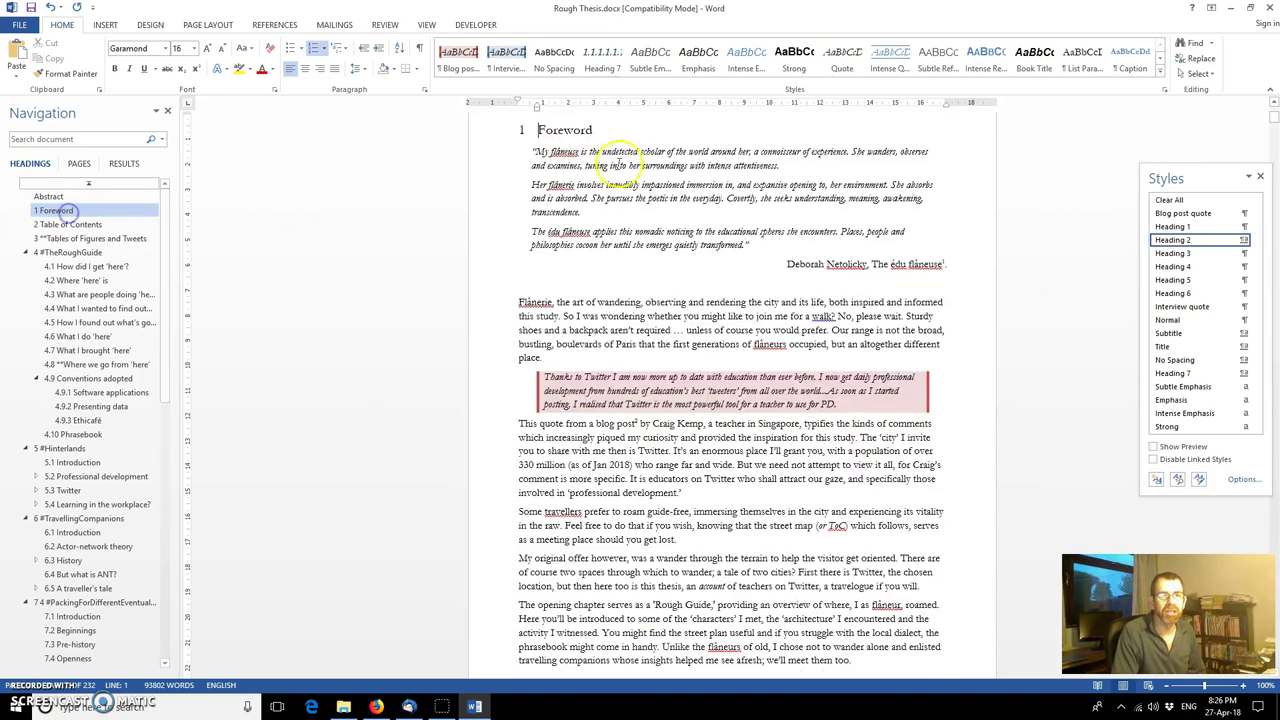
pyautogui.press('BackSpace')
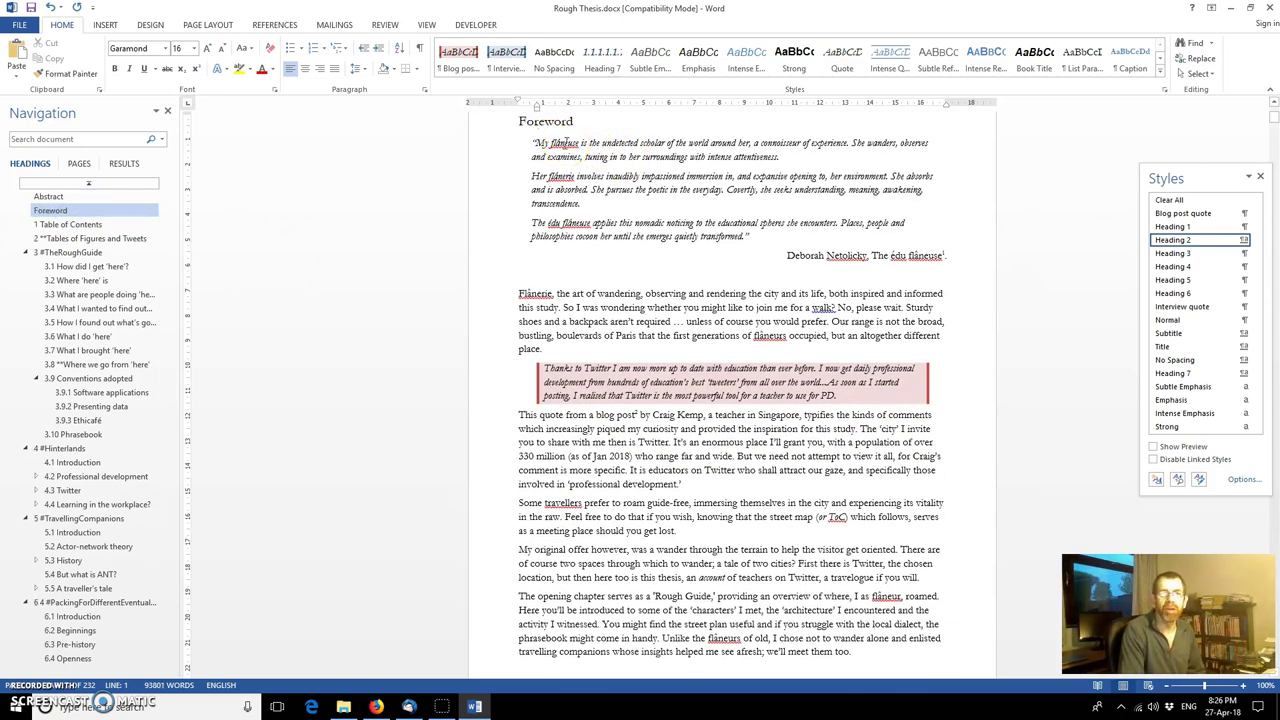
pyautogui.click(68, 224)
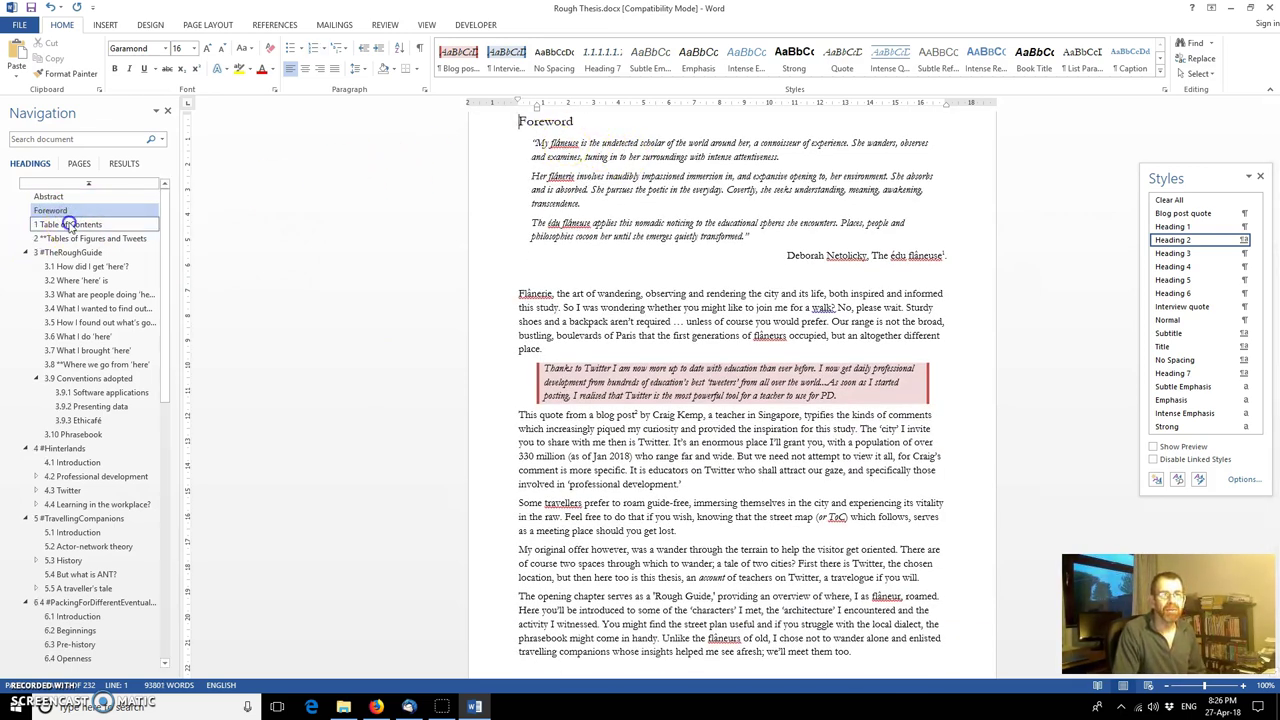
pyautogui.press('BackSpace')
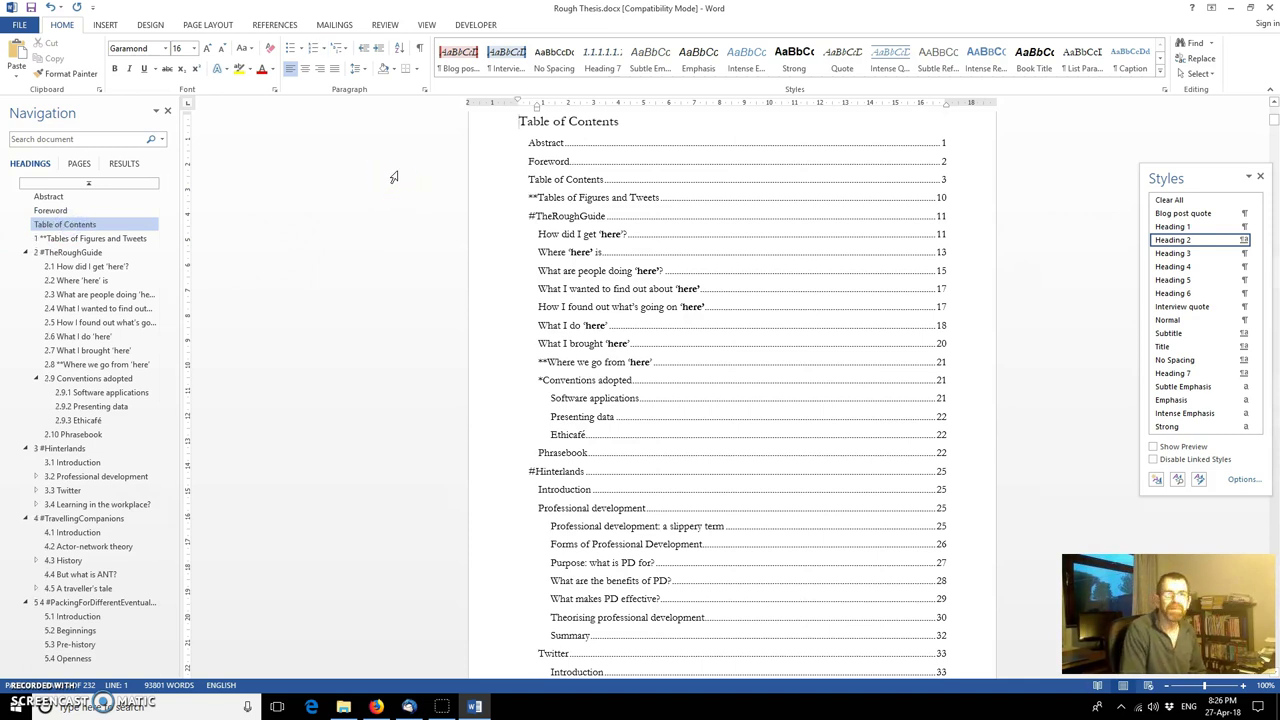
# Step: Unnumber the Tables of Figures and Tweets heading, making #TheRoughGuide chapter 1 and #Hinterlands 2
pyautogui.click(60, 238)
pyautogui.click(510, 125)
pyautogui.press('BackSpace')
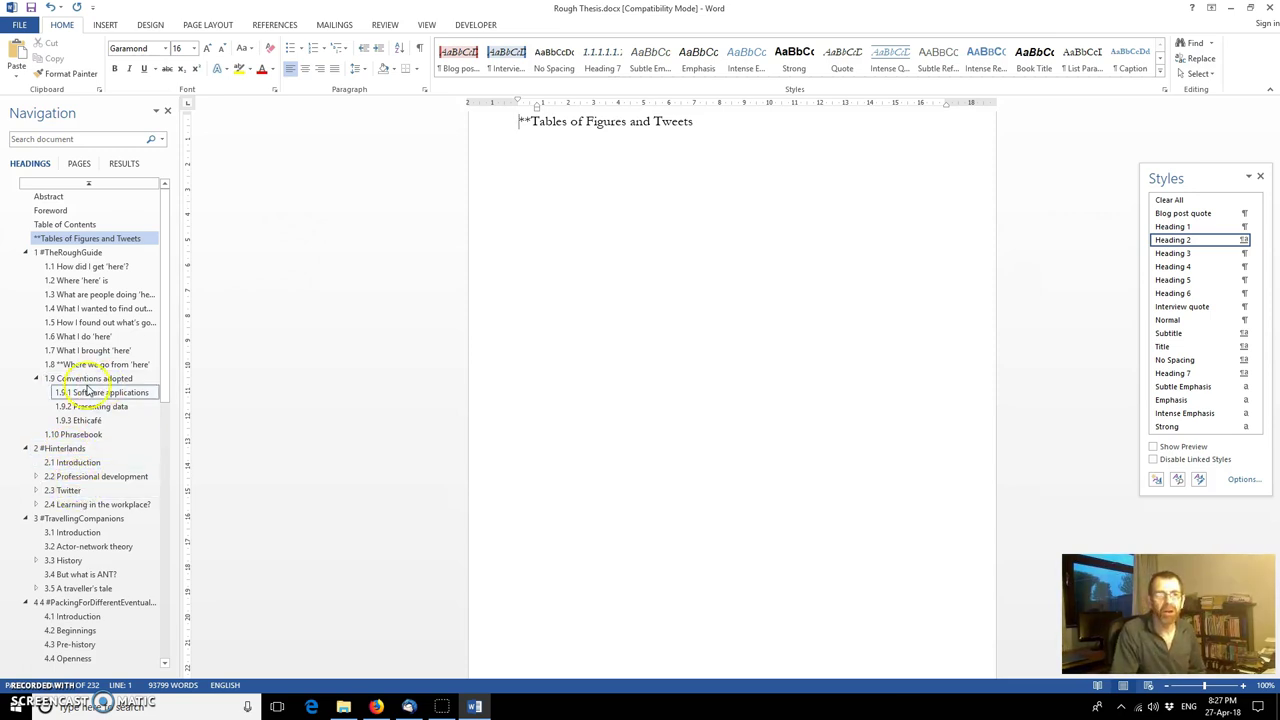
pyautogui.click(66, 226)
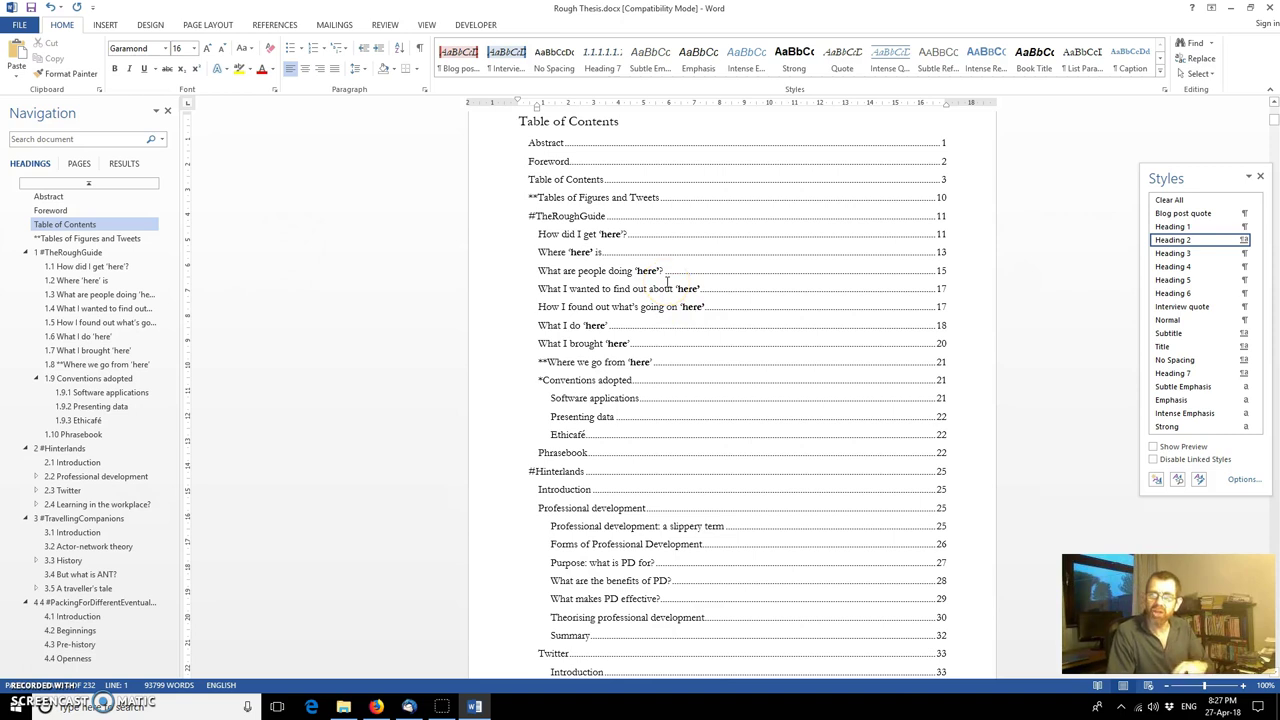
# Step: Update the table of contents to list 1 #TheRoughGuide on page 12 and 2 #Hinterlands on page 26
pyautogui.rightClick(667, 283)
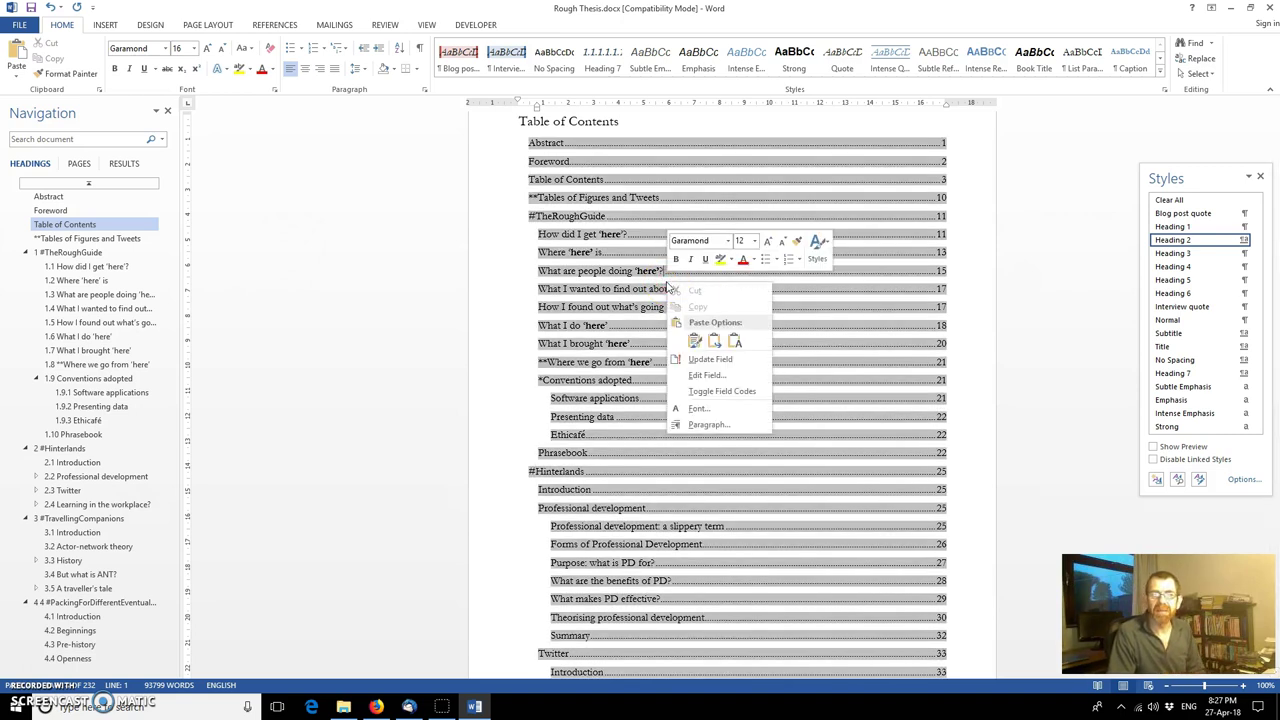
pyautogui.click(717, 362)
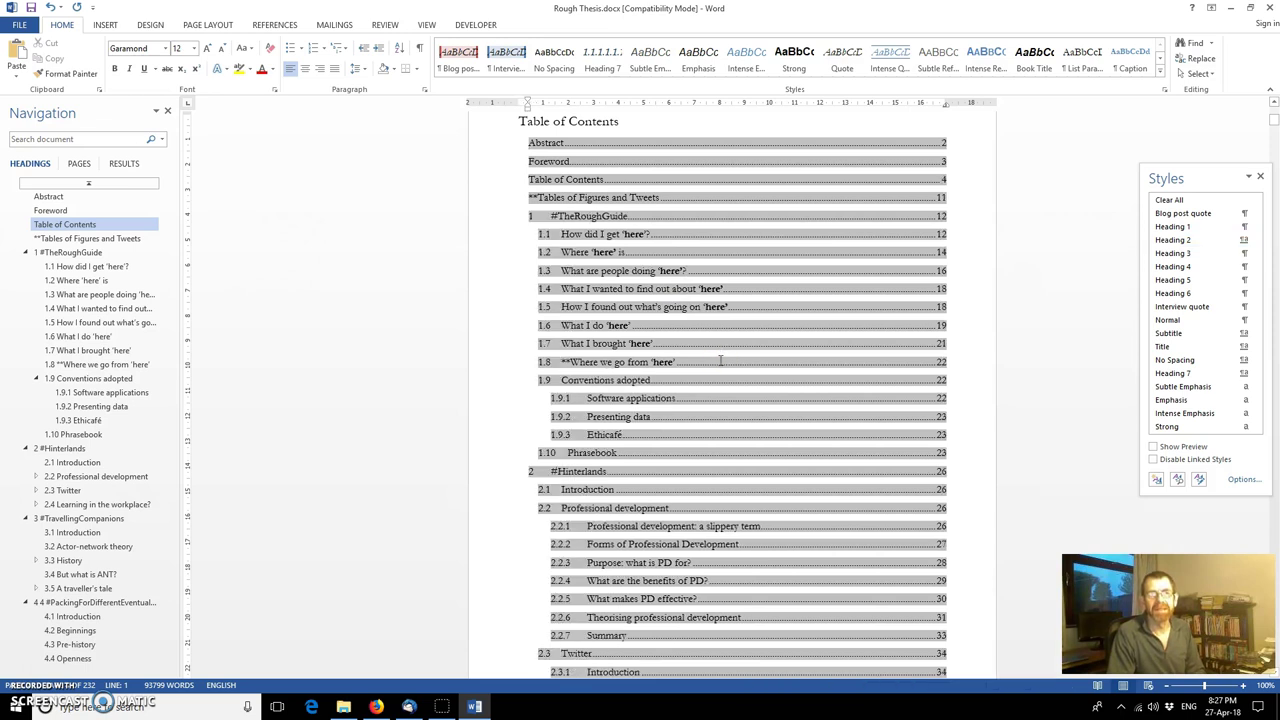
pyautogui.click(586, 214)
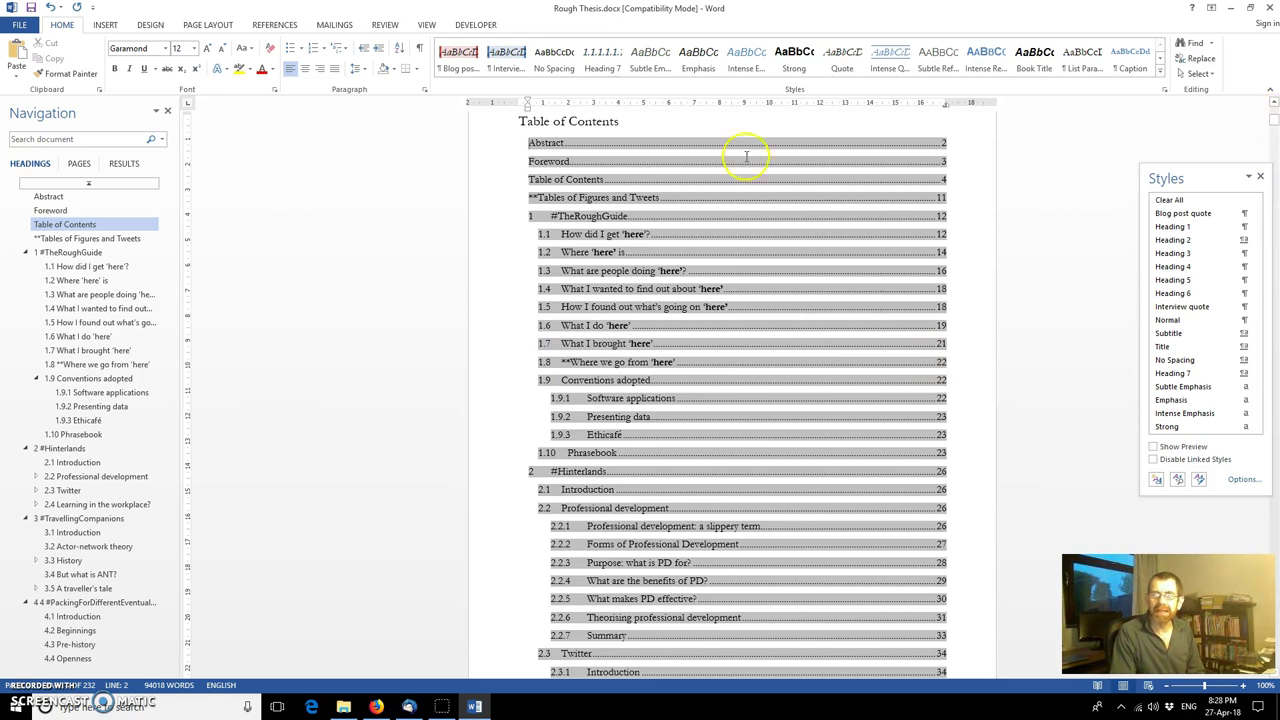
pyautogui.click(68, 254)
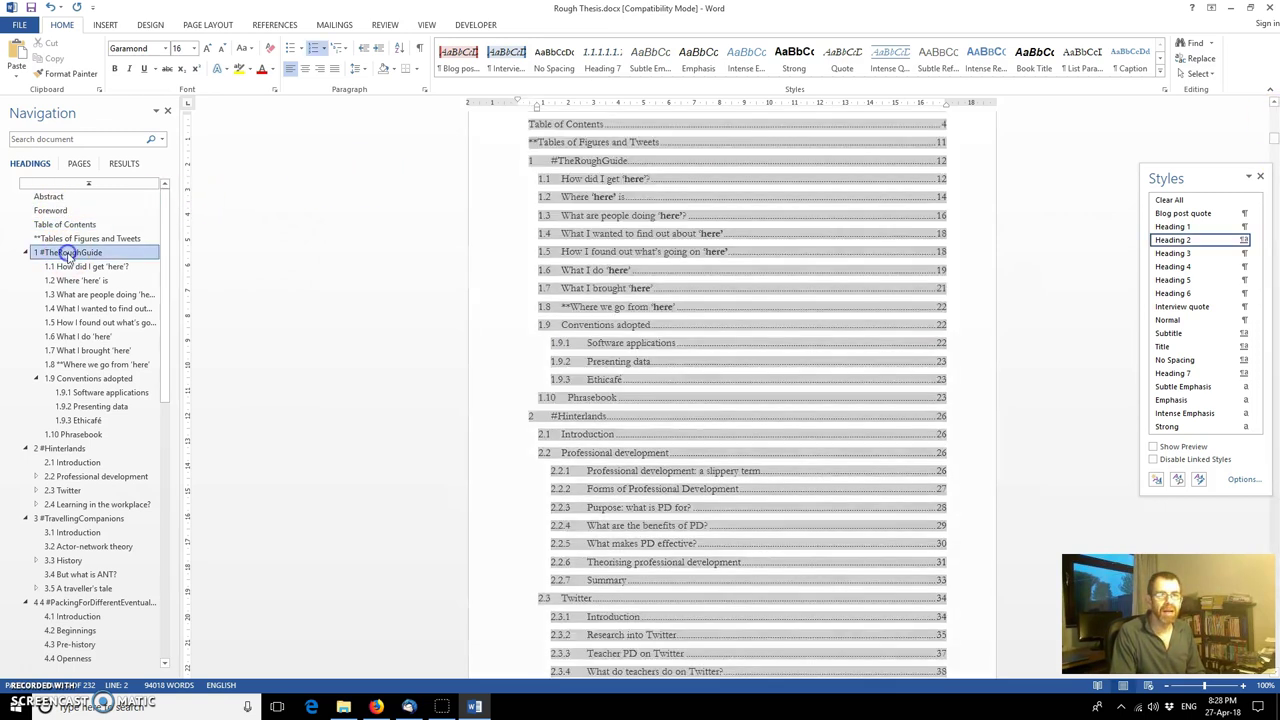